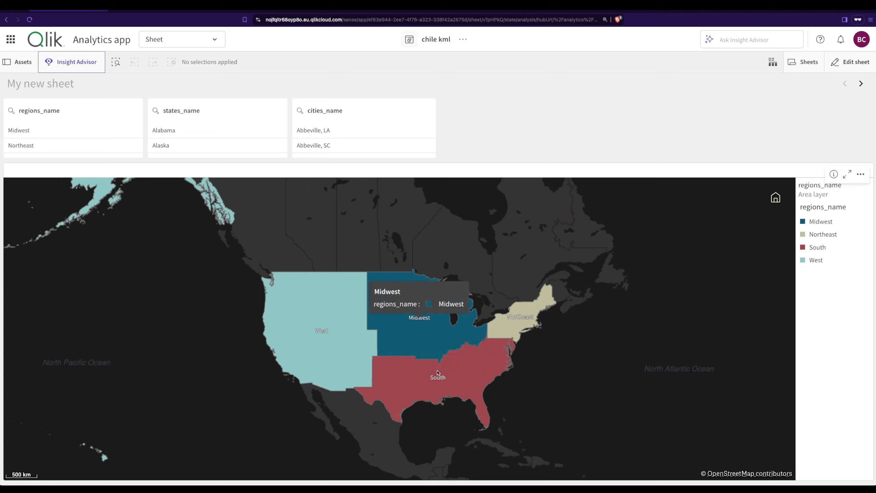
Step: Drill the map down into the South region and into Florida to view its cities
click(440, 374)
click(840, 156)
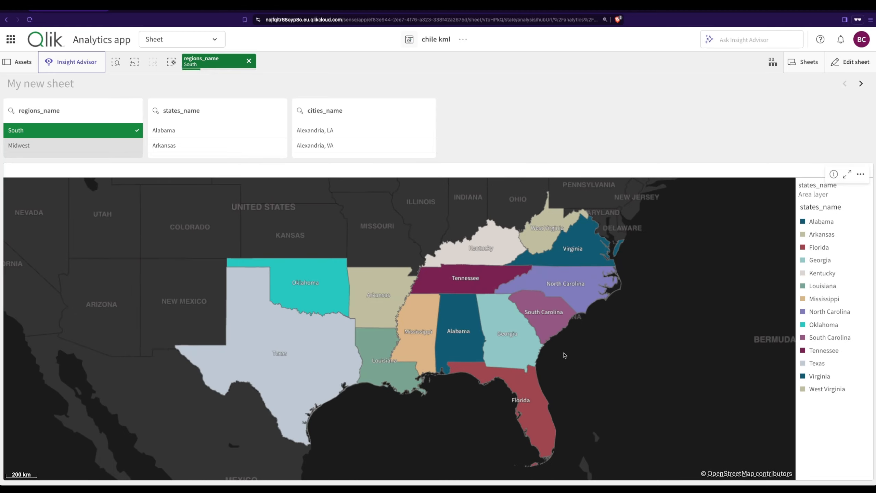
click(542, 393)
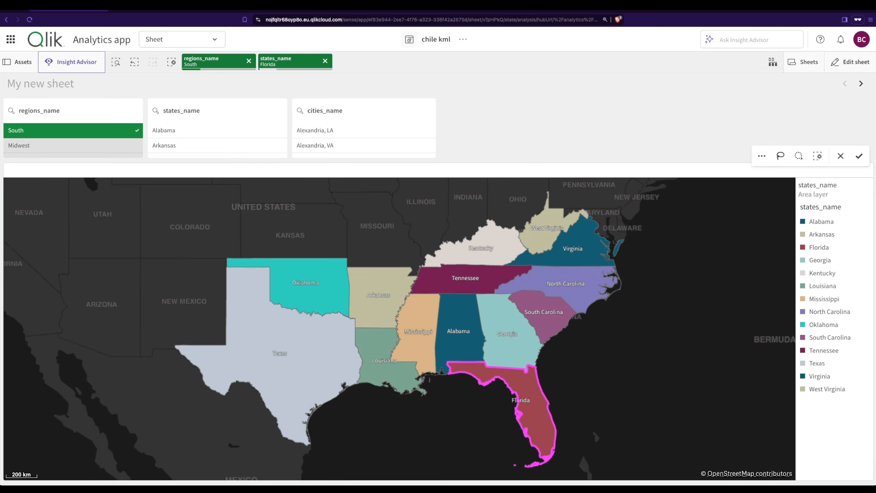
click(858, 156)
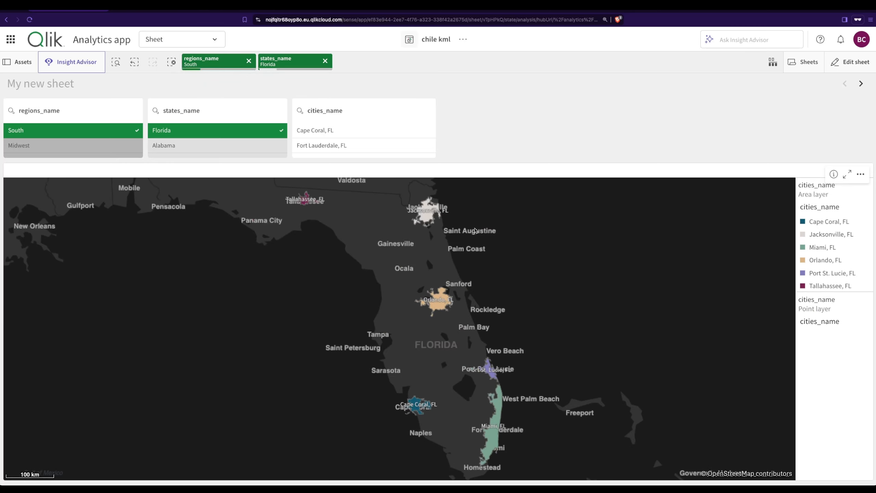
mouse_move(440, 293)
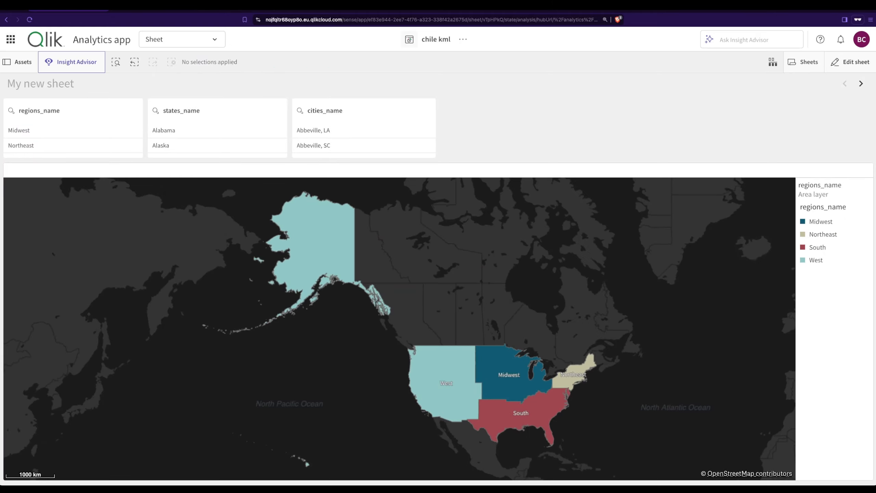
Step: Open the data load editor and examine the load statements for the regions, states, cities and fact tables
click(207, 39)
click(182, 227)
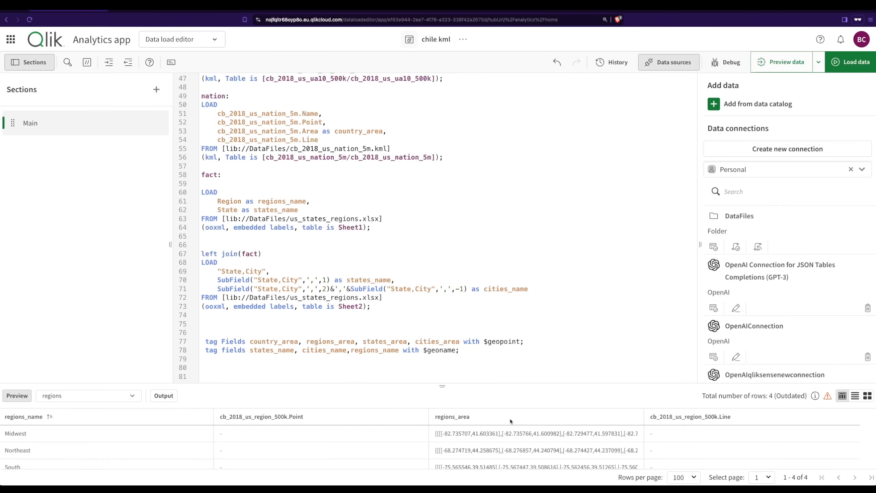
scroll(443, 207, up, 4)
drag(443, 203, 235, 151)
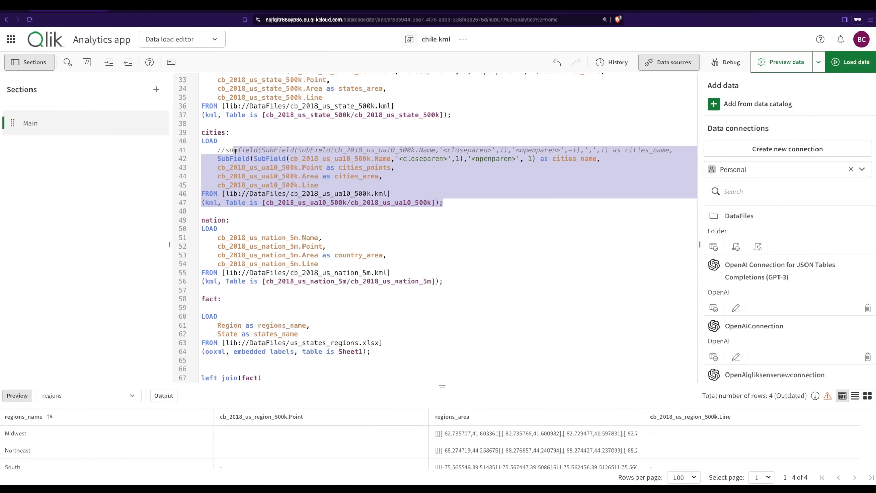
drag(235, 151, 246, 158)
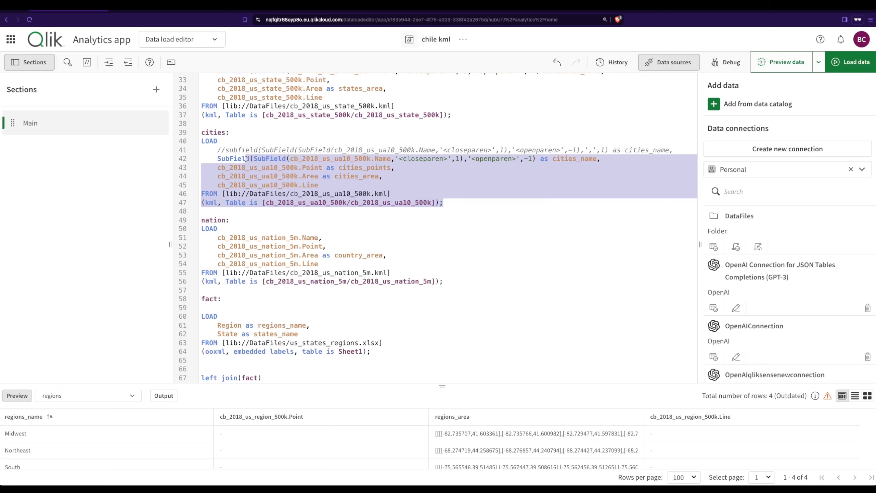
scroll(350, 241, down, 3)
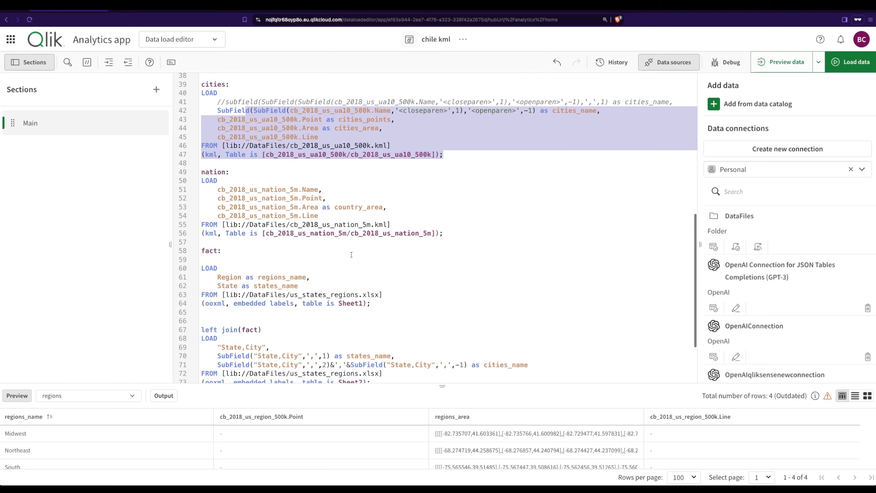
drag(387, 289, 278, 266)
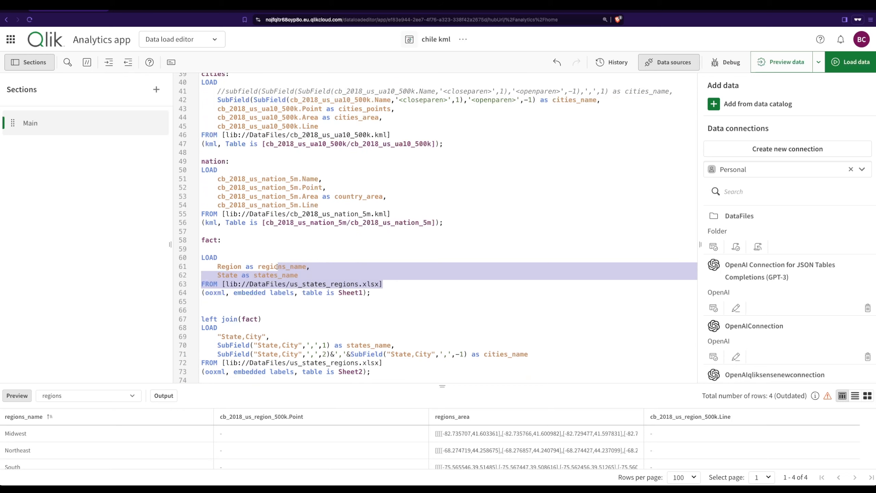
scroll(291, 250, up, 8)
drag(217, 204, 199, 145)
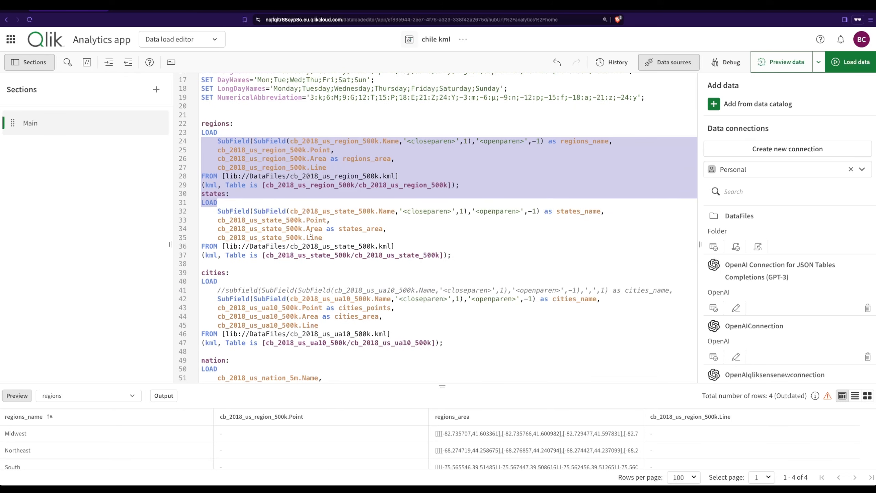
scroll(311, 234, down, 1)
drag(378, 308, 298, 275)
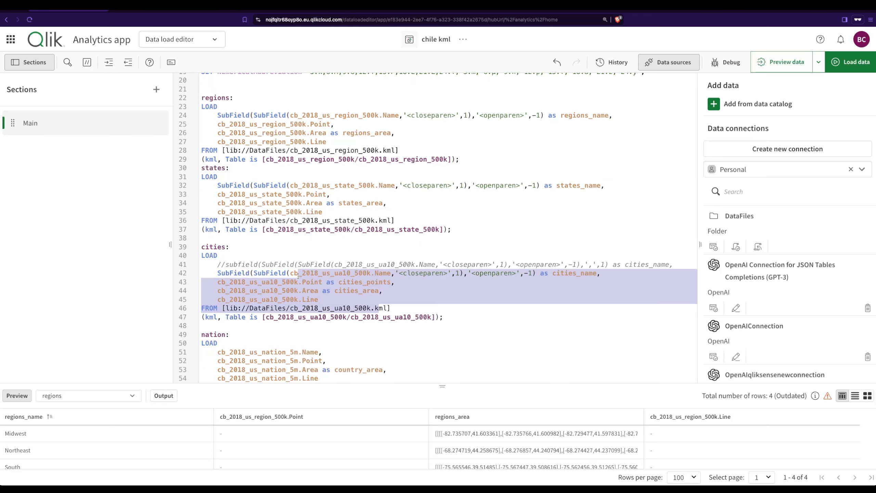
scroll(298, 275, down, 3)
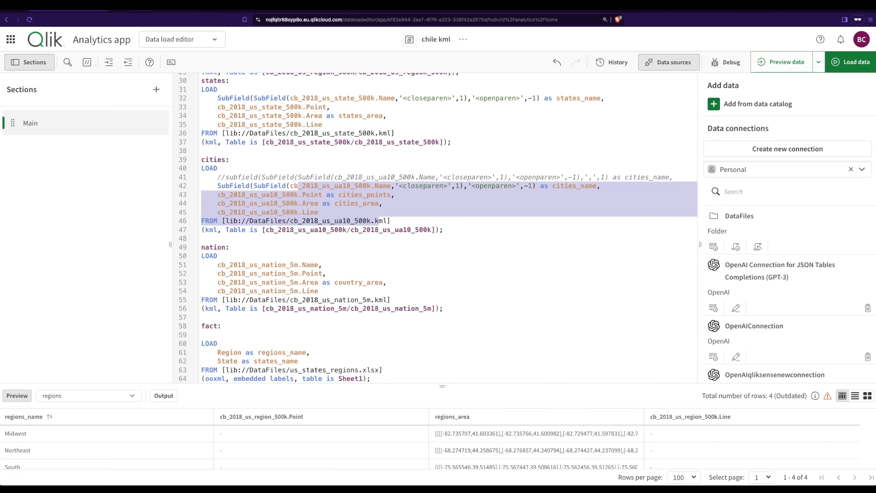
Step: Preview the states, cities and fact tables, and check the cities table's link to fact in the data model viewer
click(213, 44)
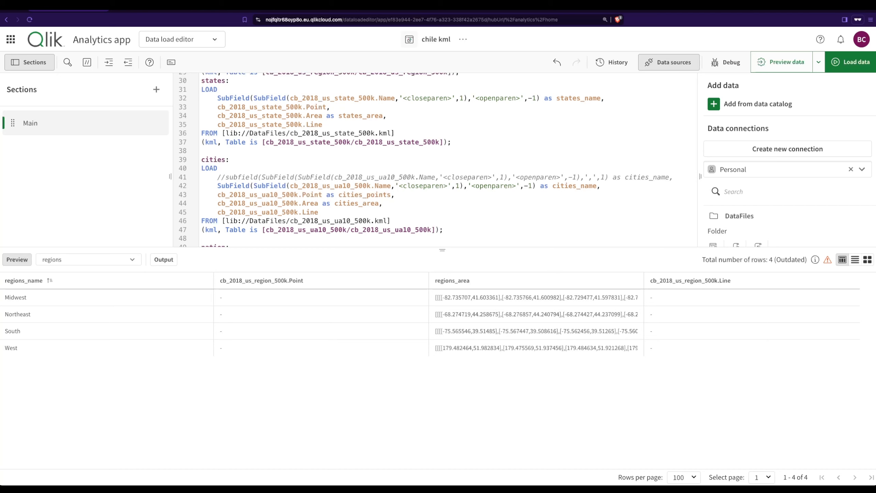
click(86, 259)
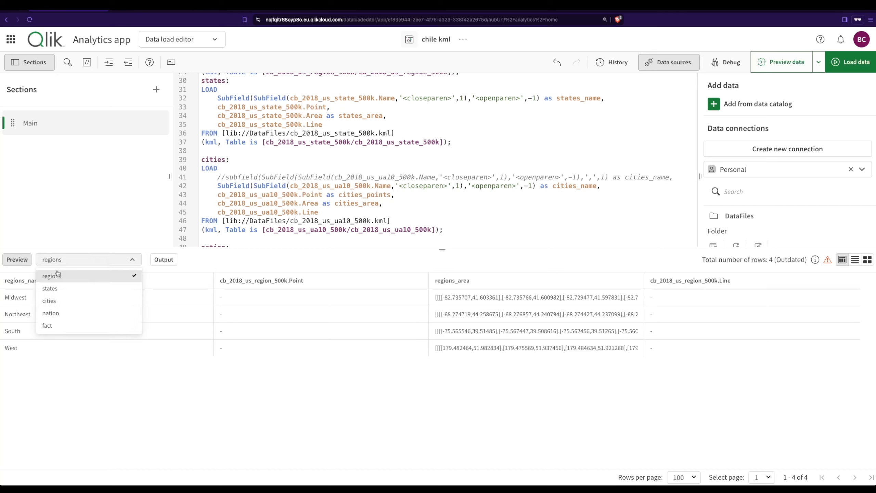
click(51, 291)
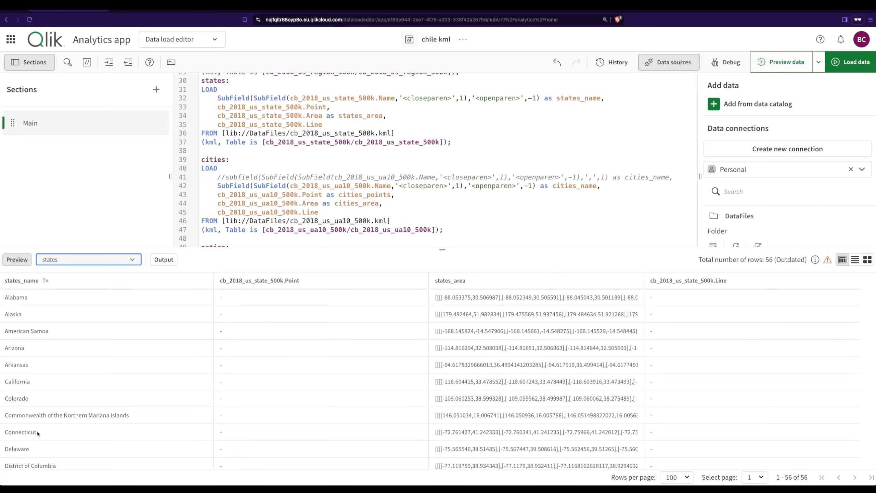
click(71, 261)
click(60, 303)
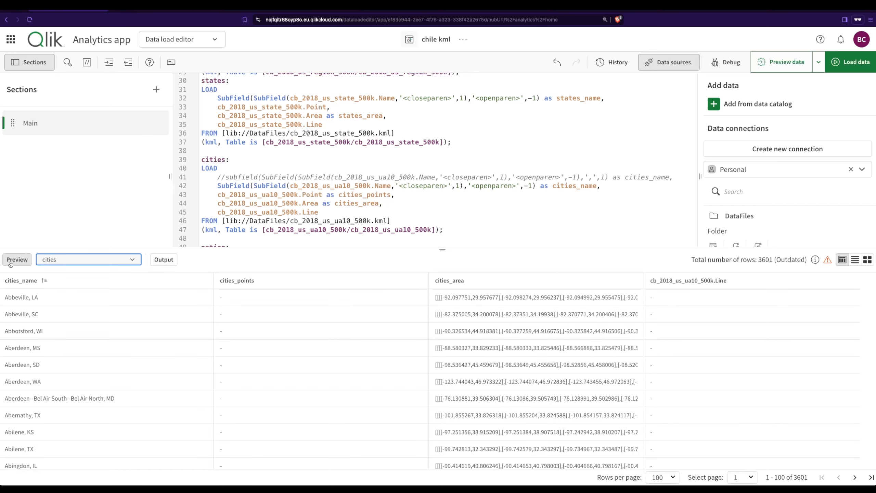
click(87, 262)
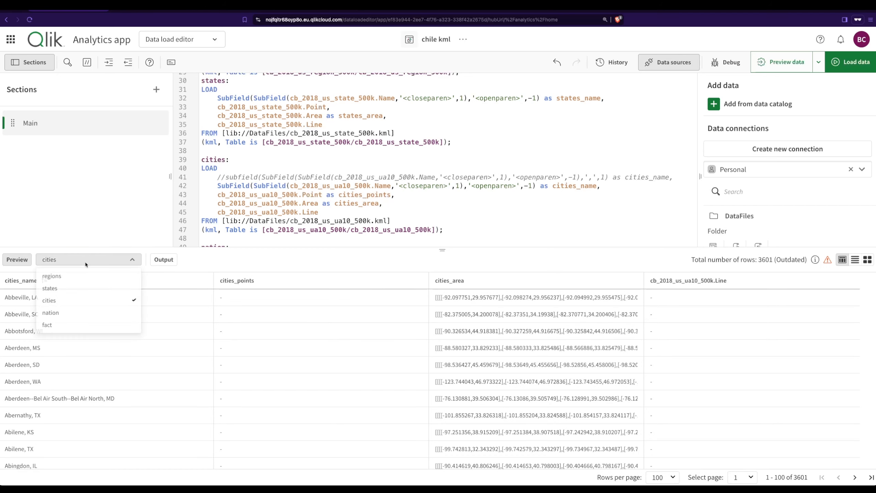
click(69, 324)
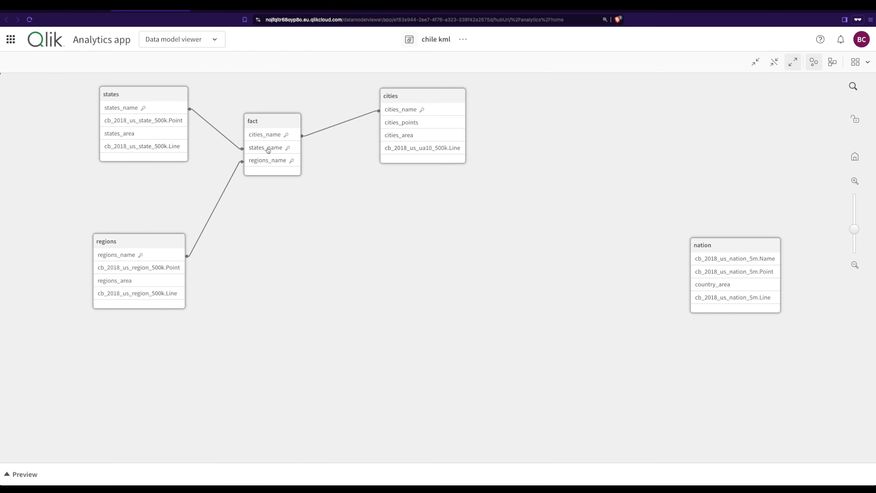
click(419, 98)
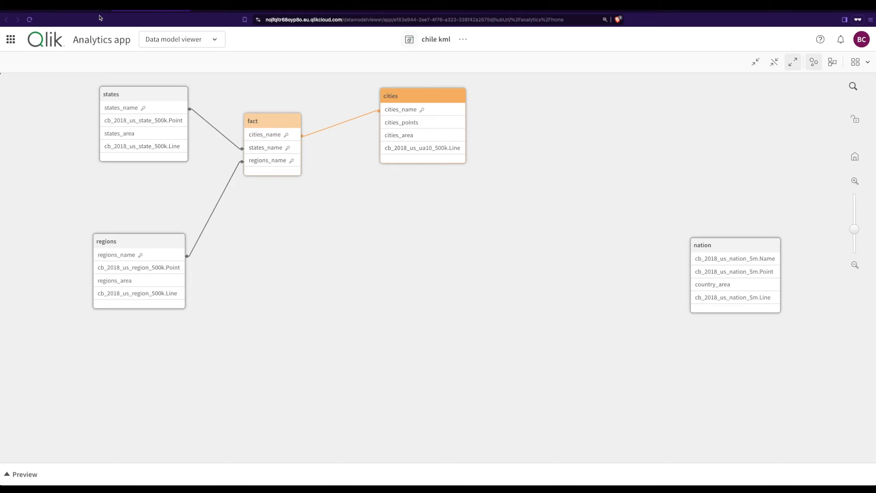
click(74, 10)
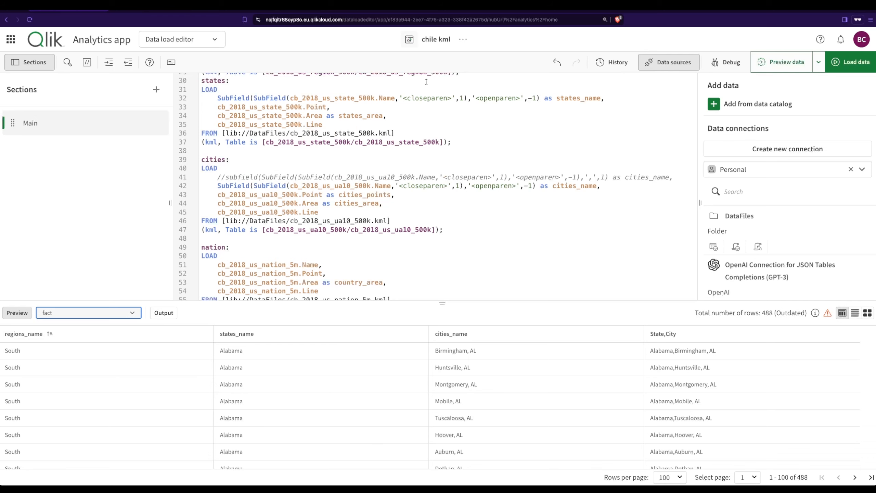
Step: Return to the sheets in edit mode and enlarge the map on My new sheet (1) to 24 x 9 grid cells
click(204, 44)
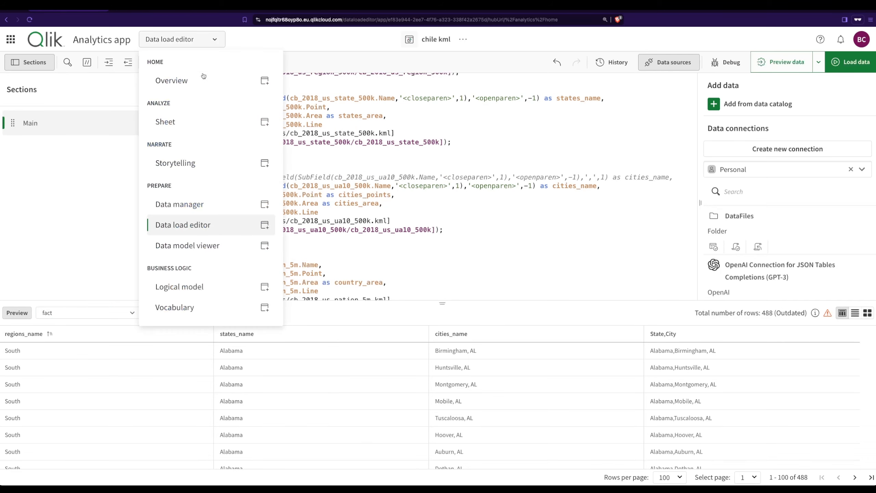
click(180, 124)
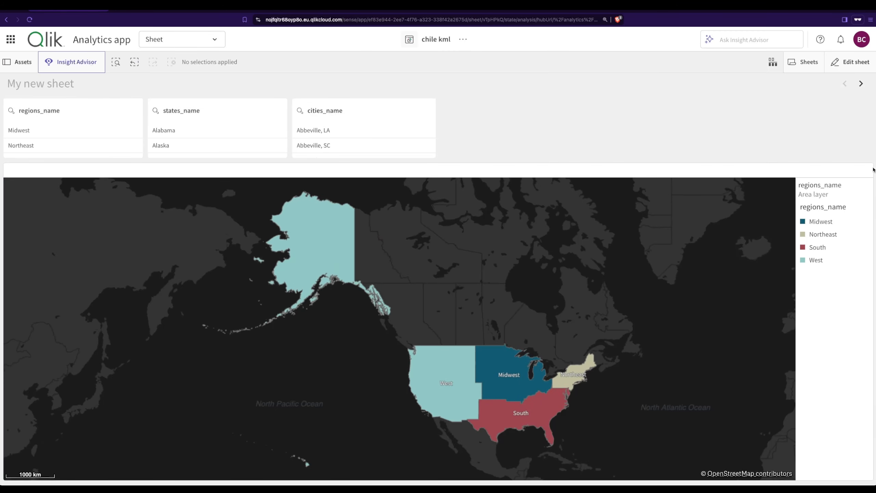
click(850, 62)
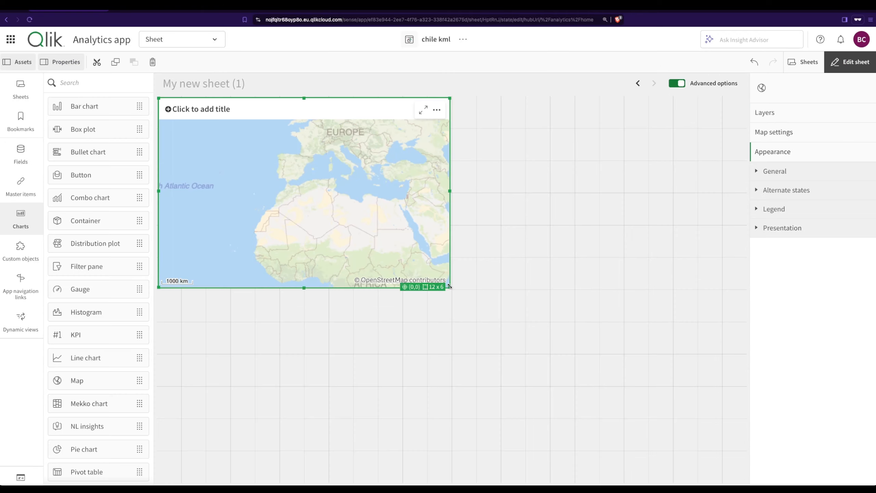
drag(449, 285, 779, 395)
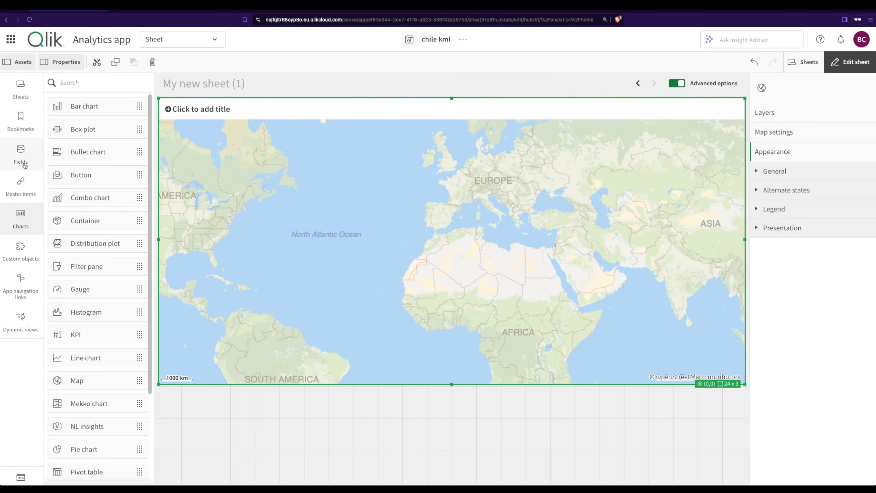
Step: Start a new drill-down master dimension named "Geography drill down"
click(24, 184)
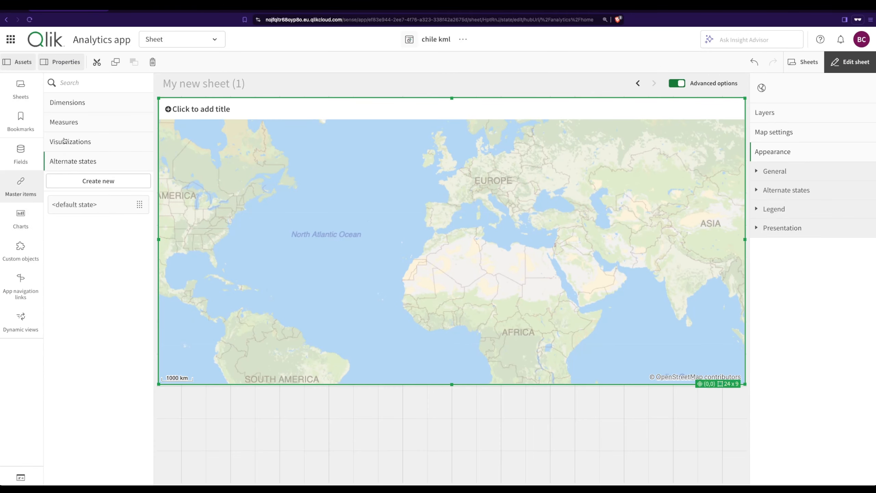
click(76, 110)
click(82, 122)
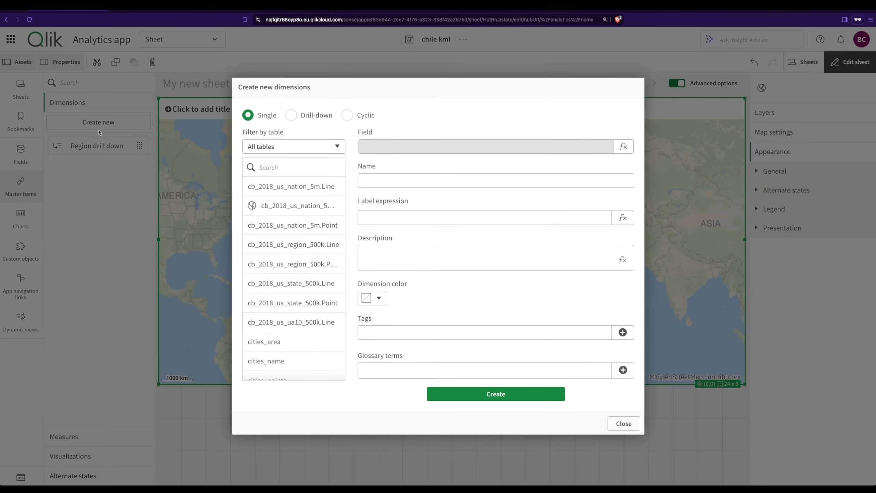
click(323, 120)
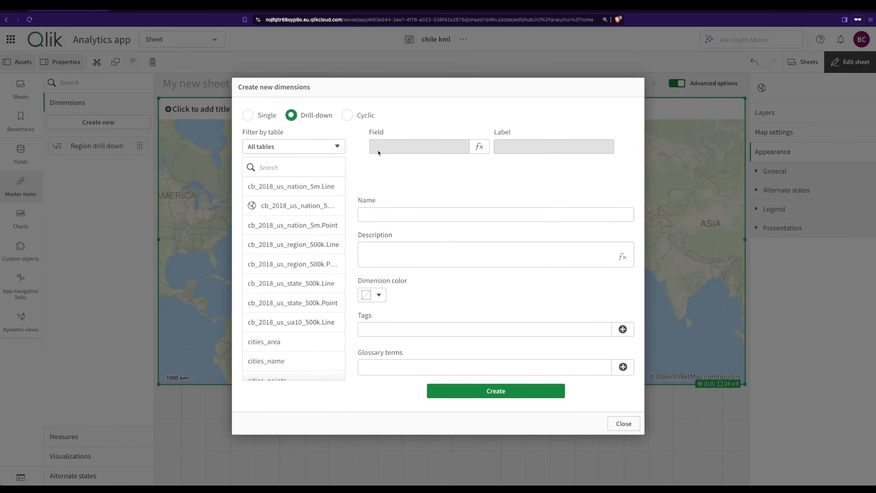
click(386, 217)
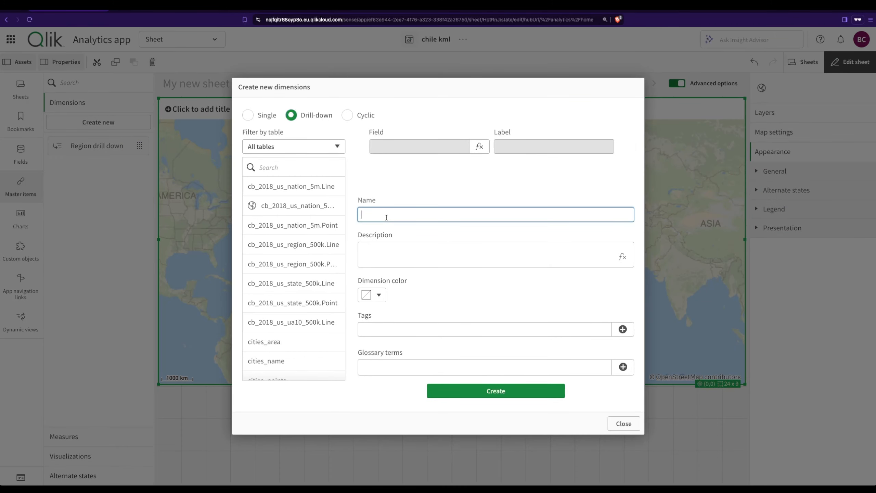
text(Geography drill down)
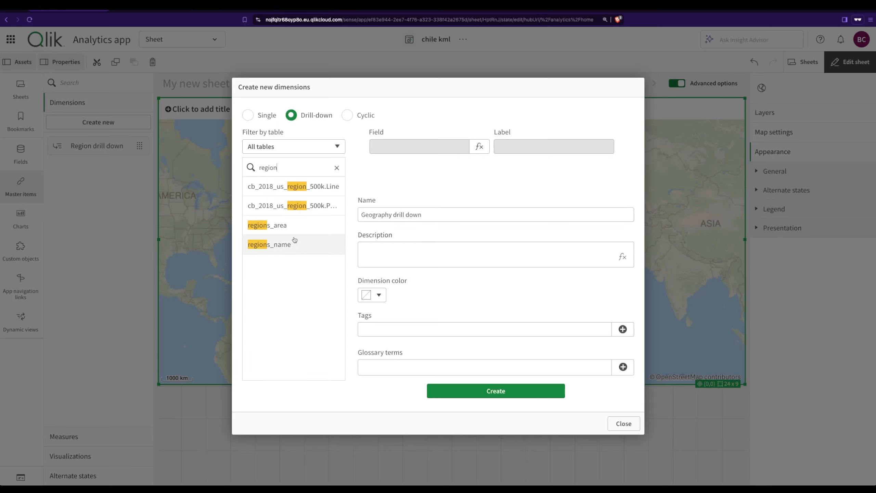
Step: Add regions_name, states_name and cities_name in that order as the drill-down levels and create the dimension
click(289, 246)
double_click(279, 163)
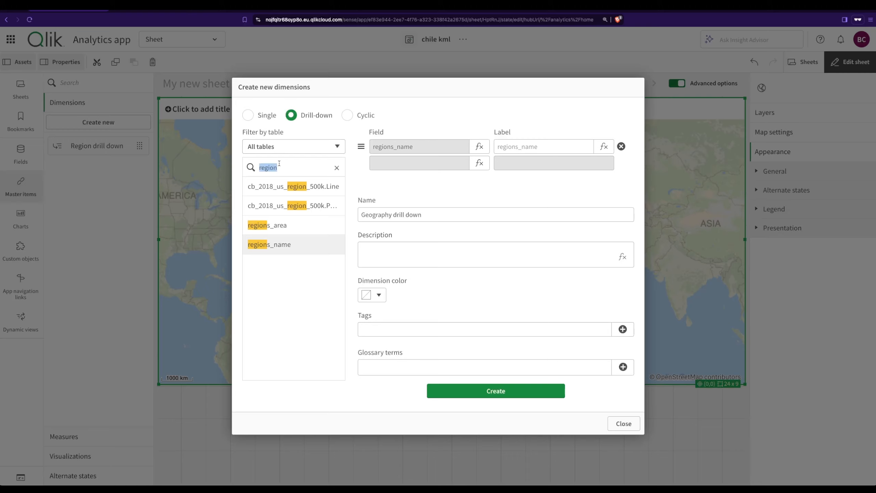
text(stat)
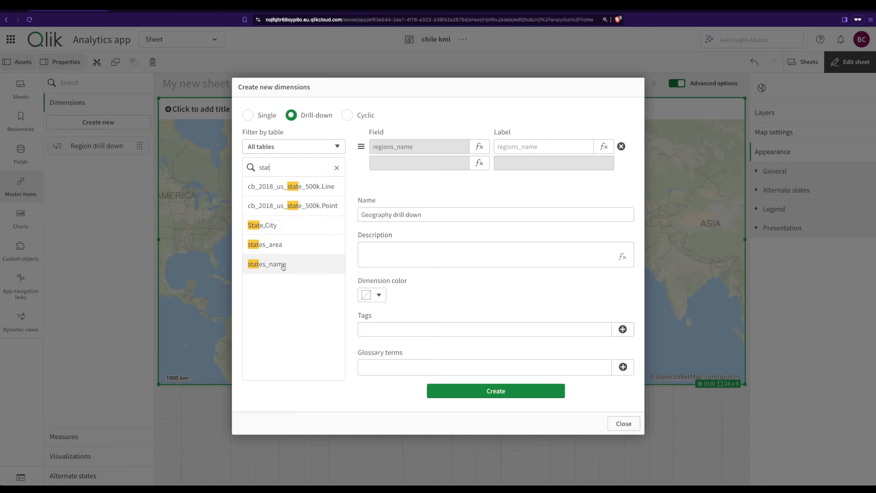
click(283, 263)
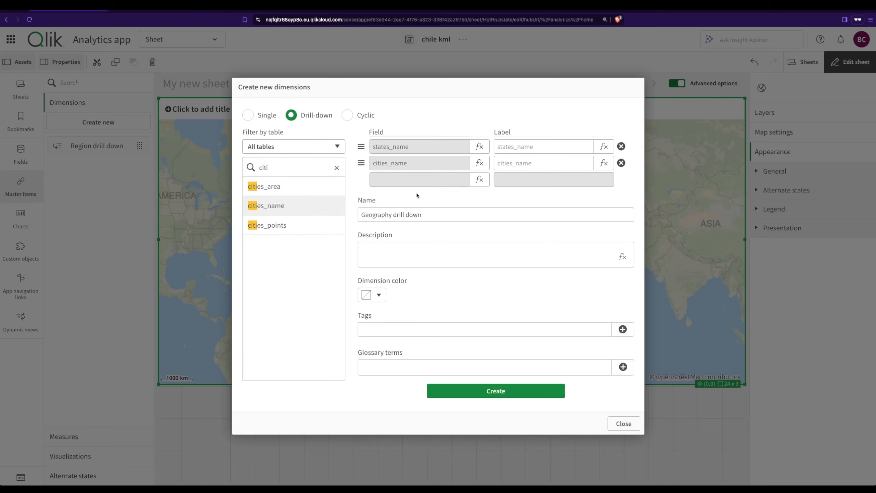
scroll(414, 165, up, 2)
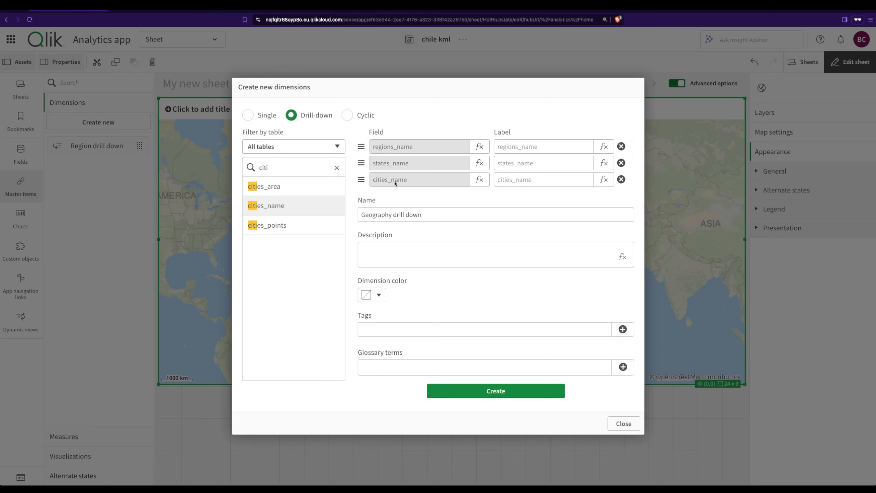
click(495, 390)
Step: Change the map's base map to the dark style
click(789, 134)
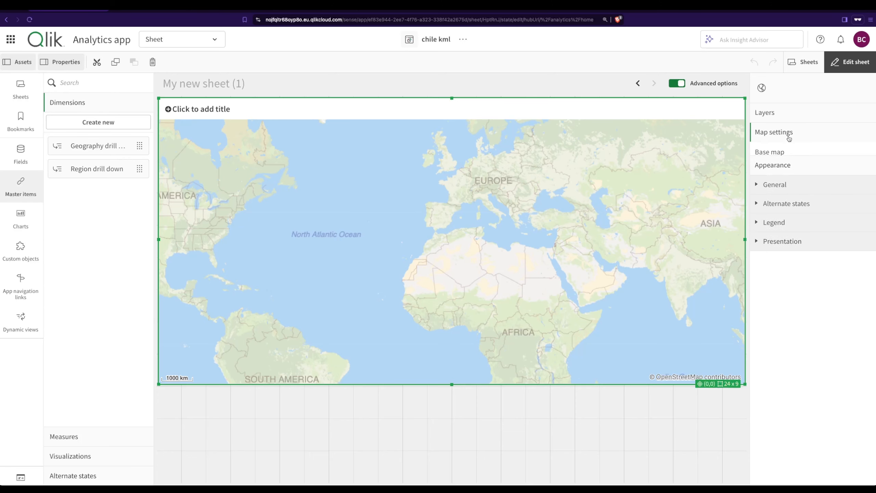
click(789, 178)
click(800, 293)
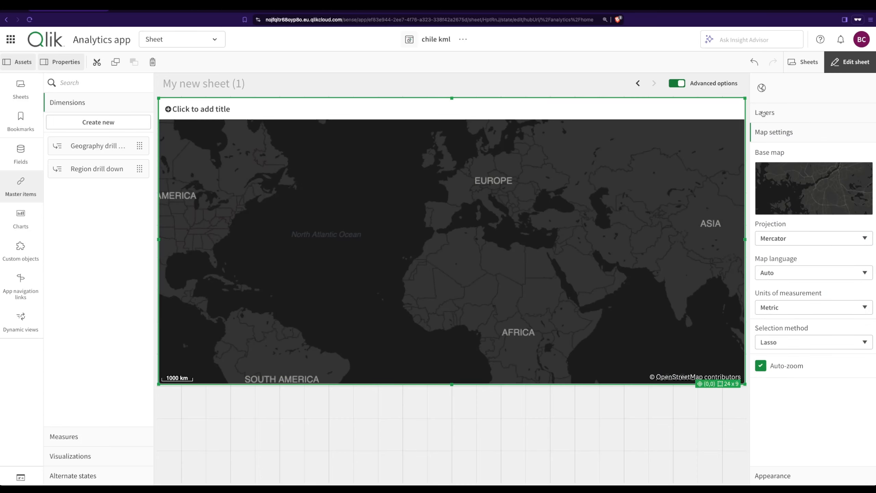
Step: Add three area layers to the map
click(764, 113)
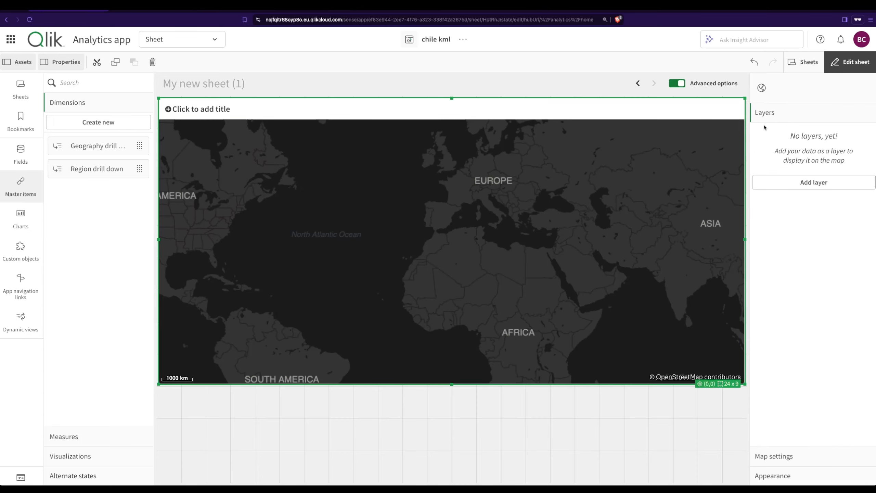
click(798, 183)
click(800, 159)
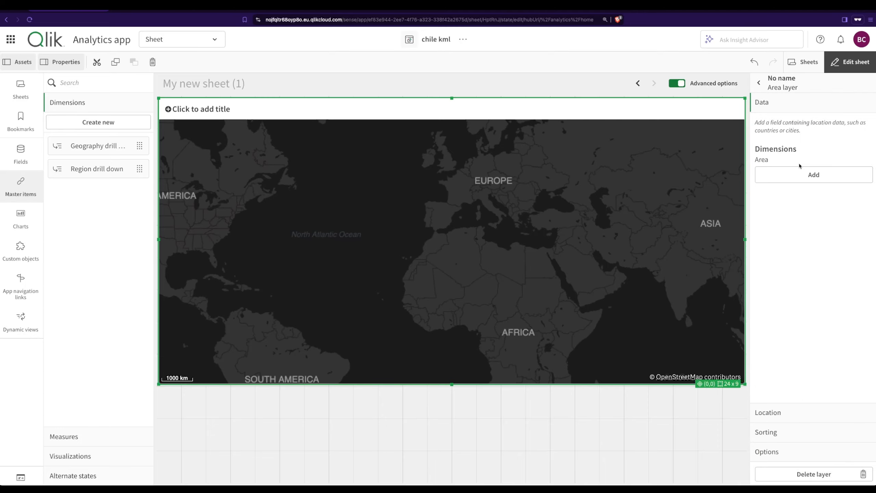
click(759, 85)
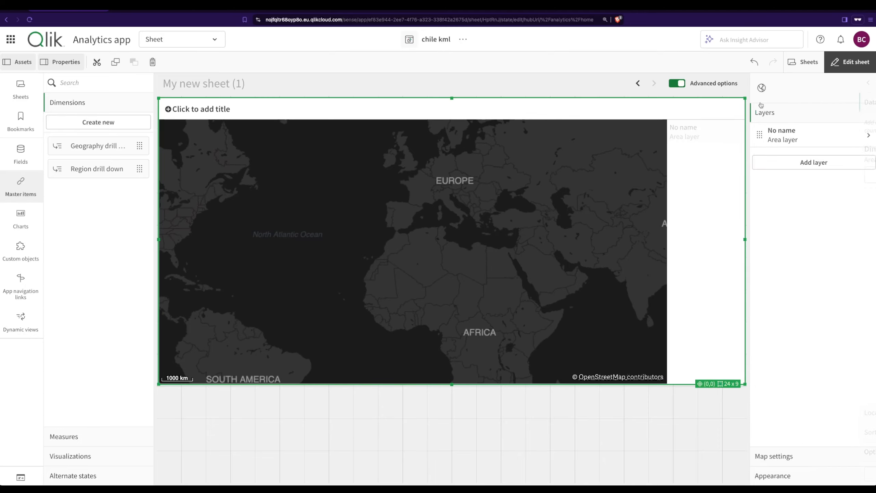
click(786, 162)
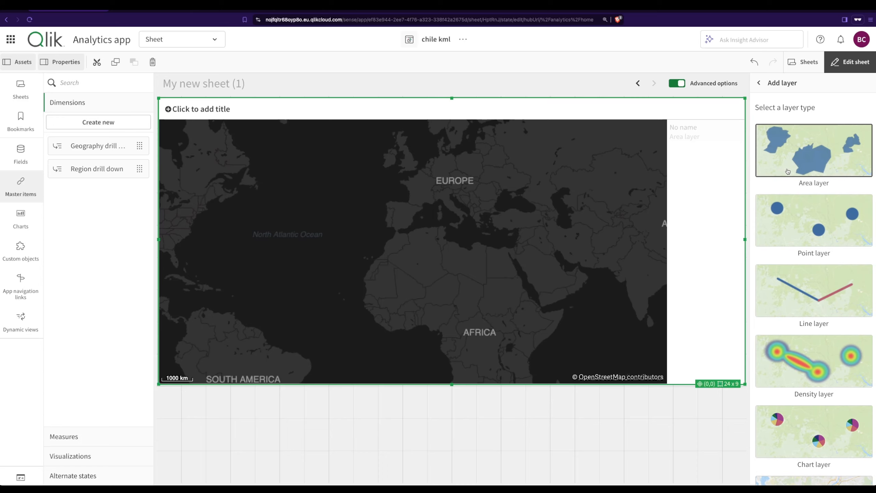
click(787, 169)
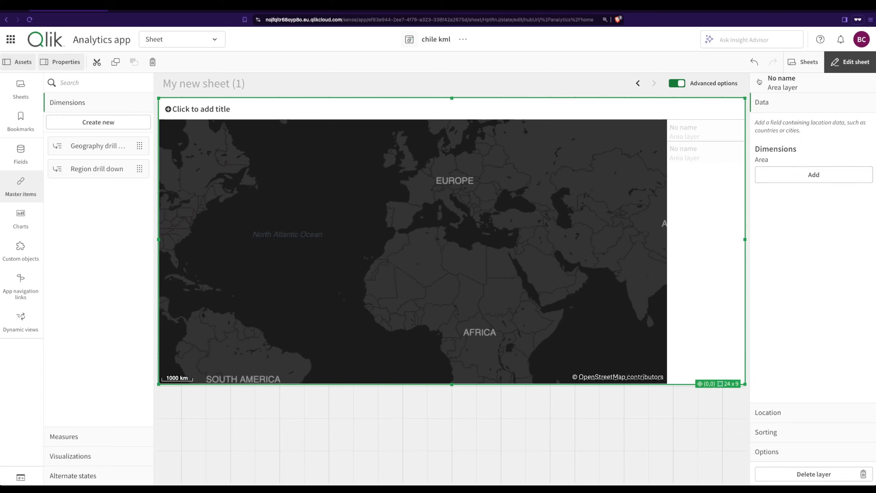
click(759, 82)
click(812, 186)
click(804, 166)
click(759, 82)
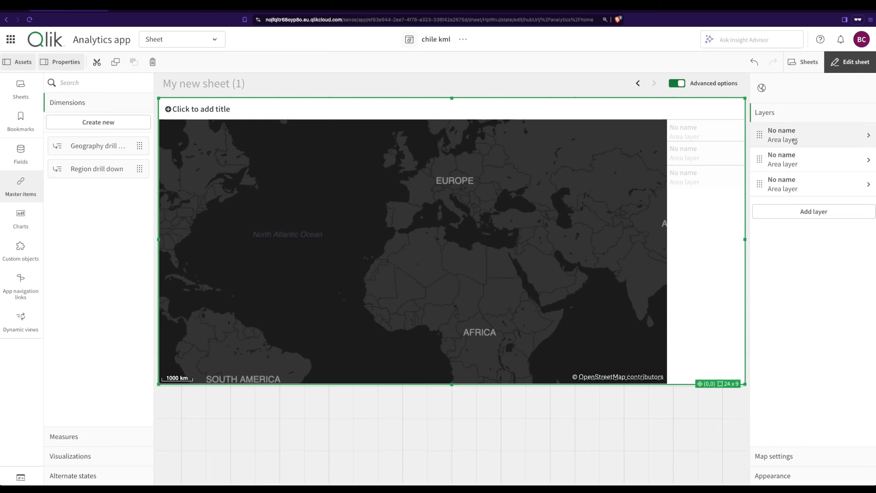
Step: Assign the Geography drill down dimension as the area of each of the three area layers
click(794, 139)
click(782, 175)
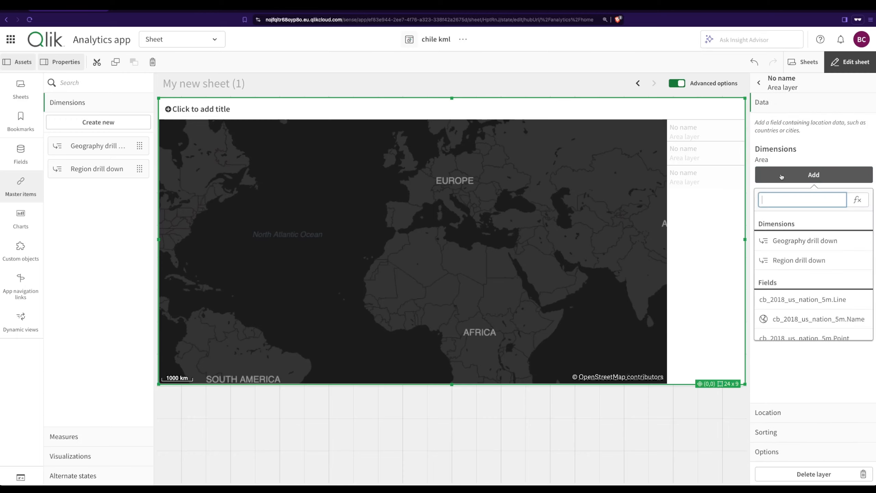
click(795, 242)
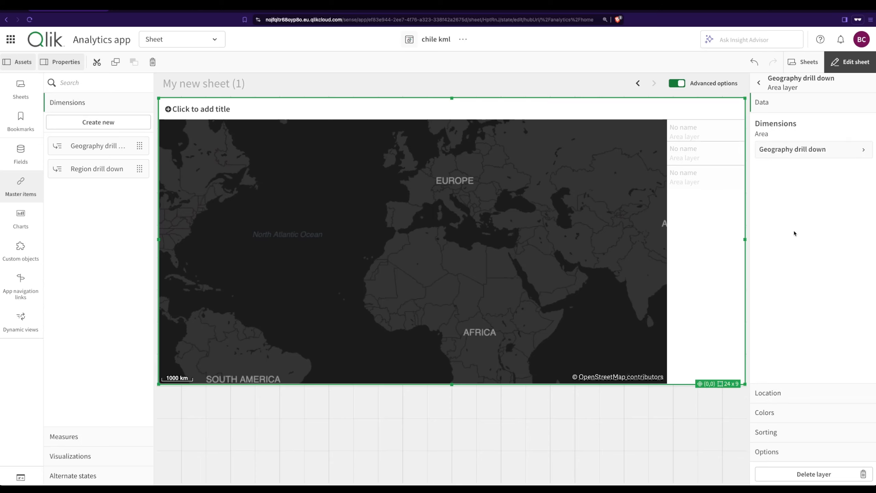
click(758, 85)
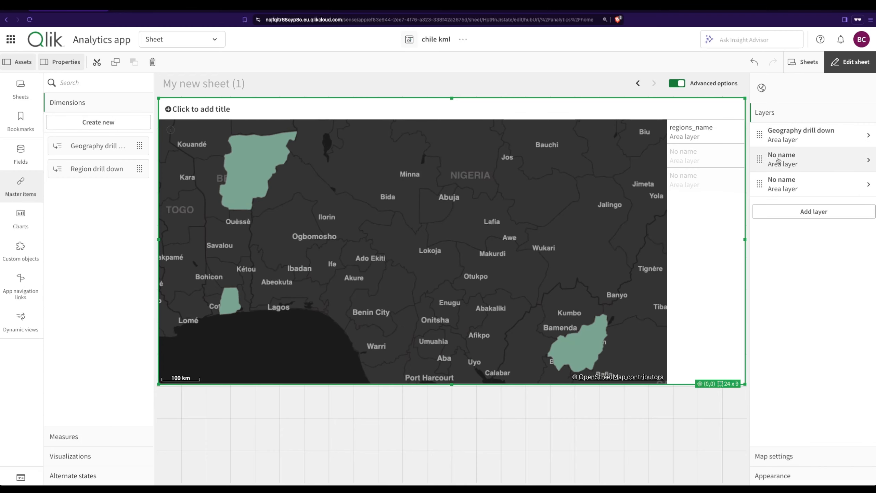
click(782, 181)
click(784, 175)
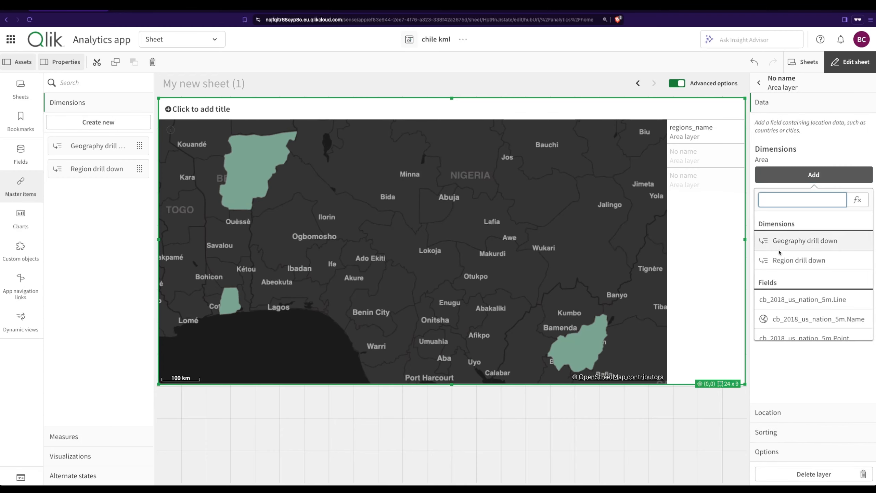
click(789, 242)
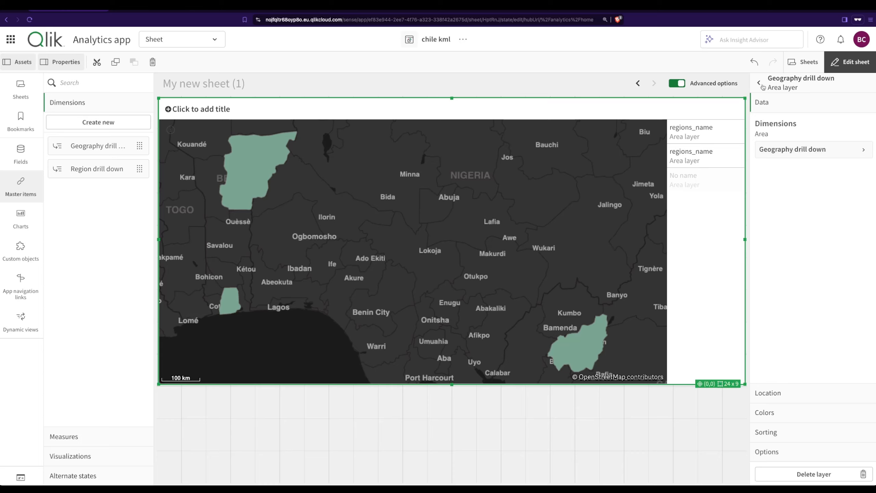
click(760, 85)
click(780, 183)
click(782, 182)
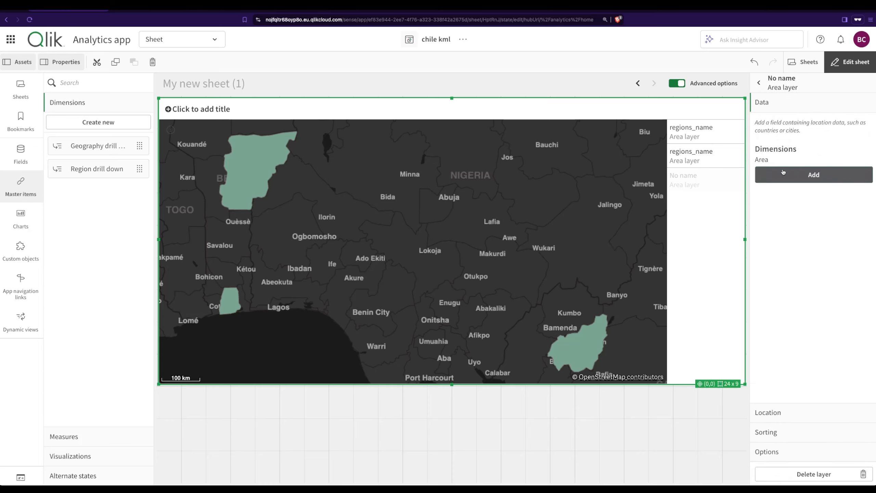
click(782, 186)
click(762, 85)
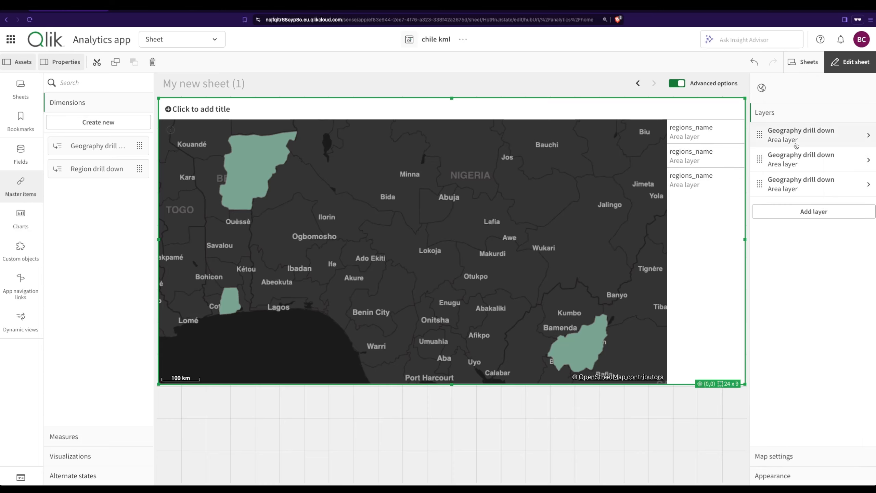
Step: Set the first area layer's location field to regions_area and color the layer by the regions_name dimension
click(796, 138)
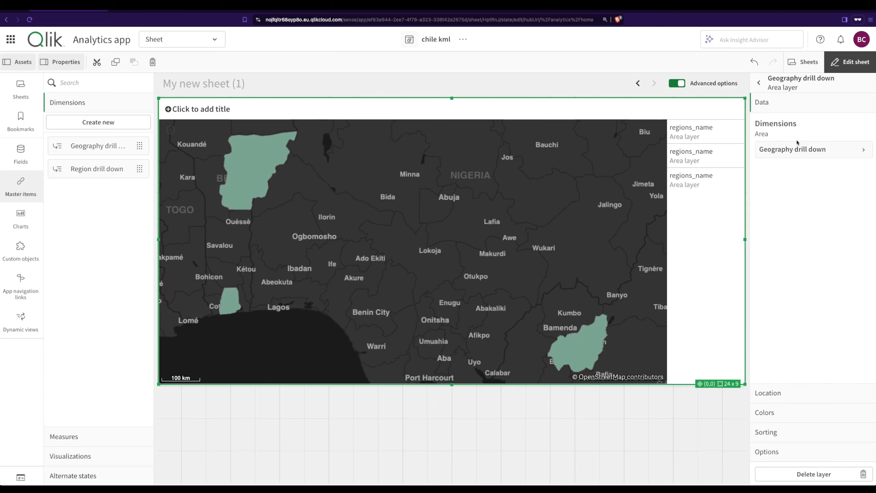
click(763, 392)
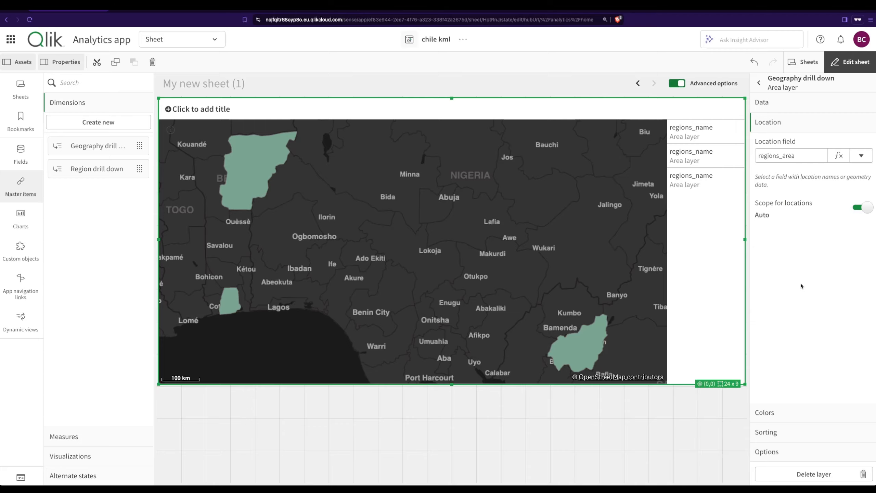
click(775, 414)
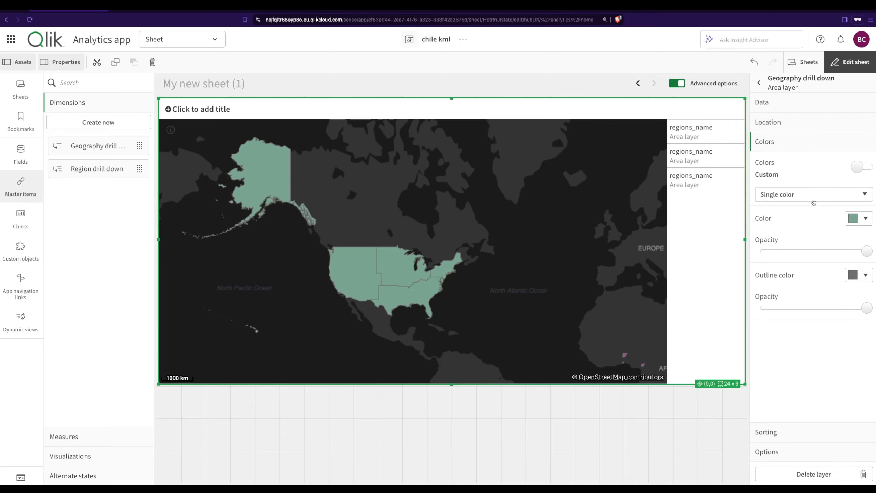
click(813, 202)
click(811, 205)
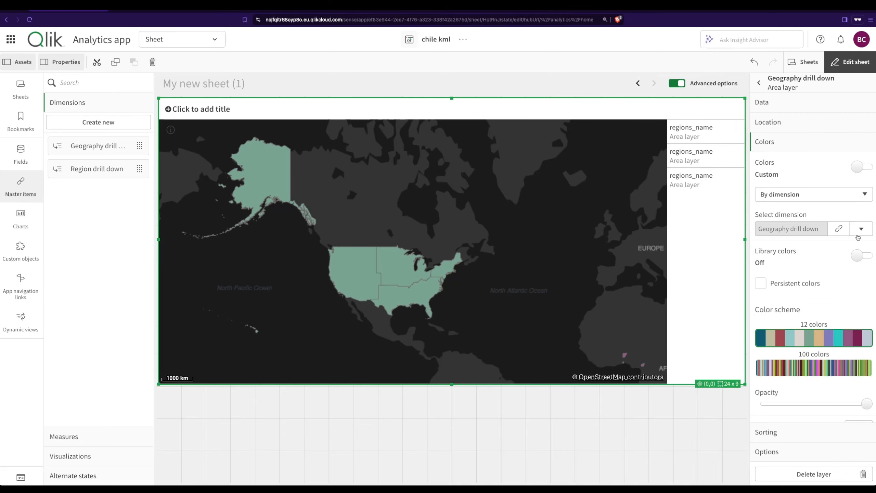
click(861, 229)
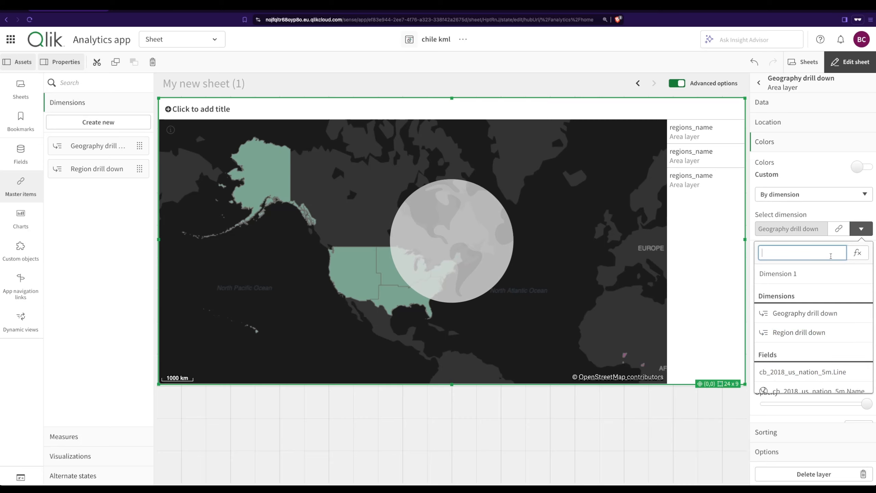
text(reg)
click(820, 389)
Step: Switch the first layer's visible drill-down levels to custom and keep only regions_name enabled
click(765, 432)
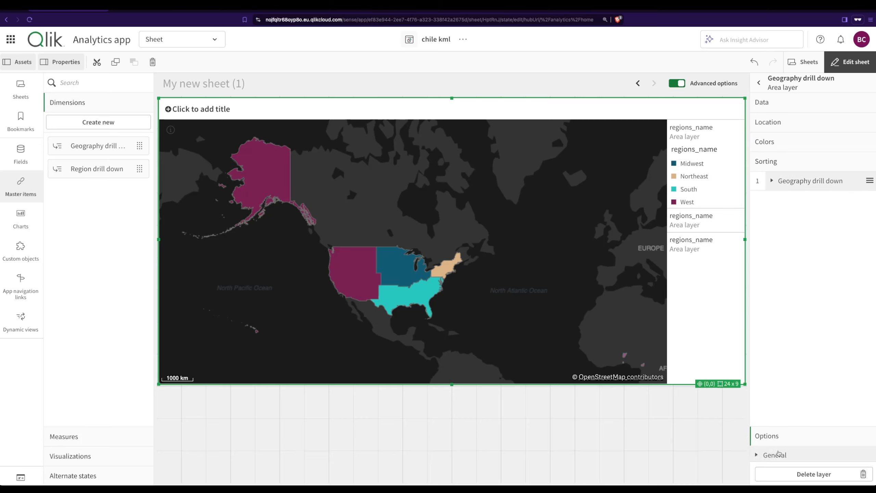
click(772, 436)
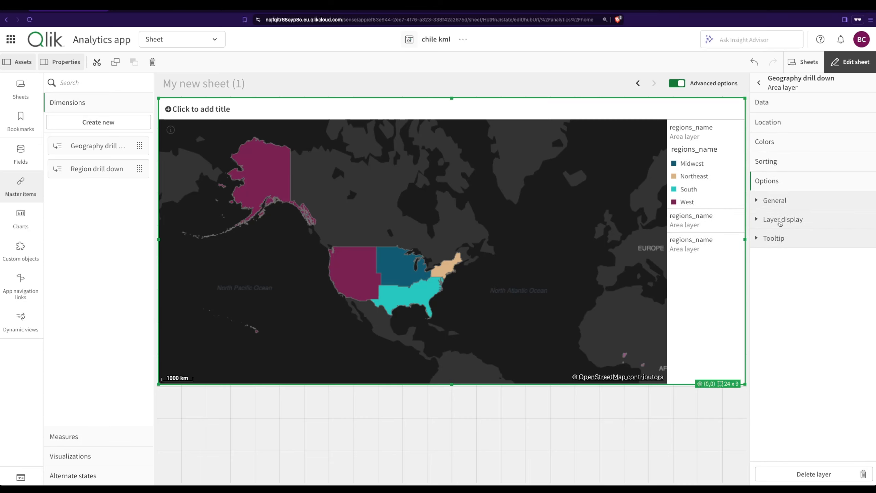
click(780, 220)
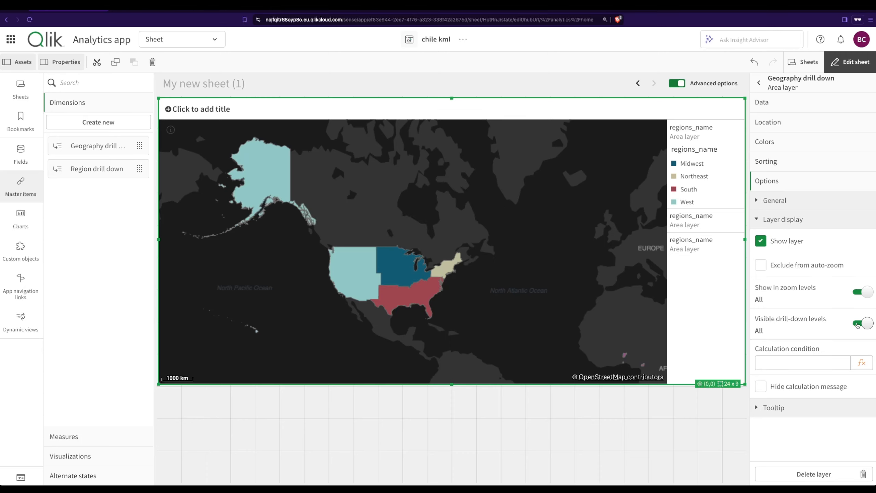
click(858, 325)
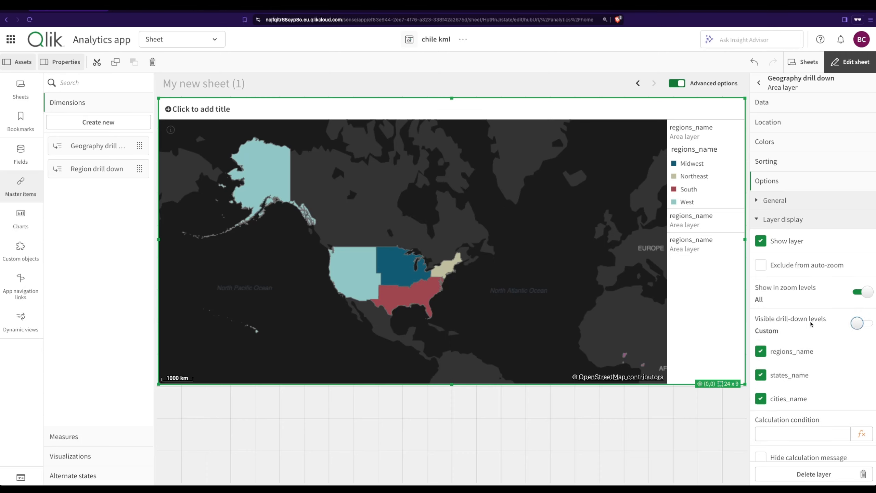
click(795, 379)
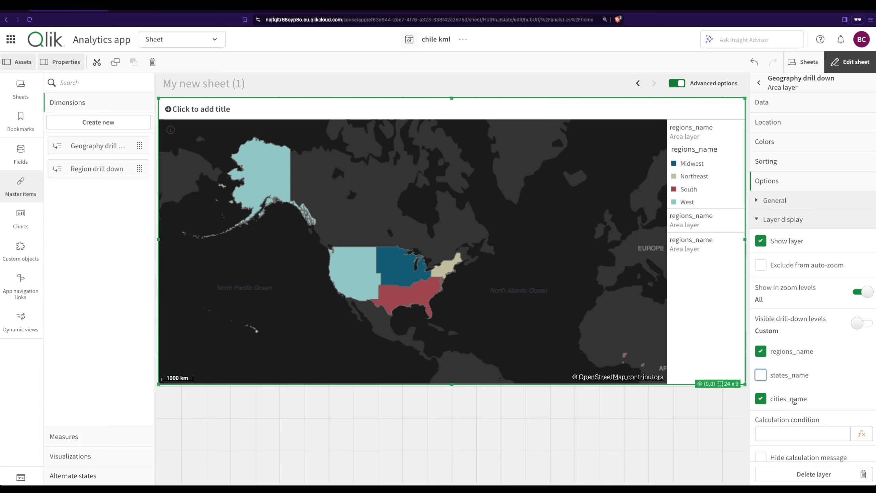
click(794, 400)
scroll(804, 356, down, 1)
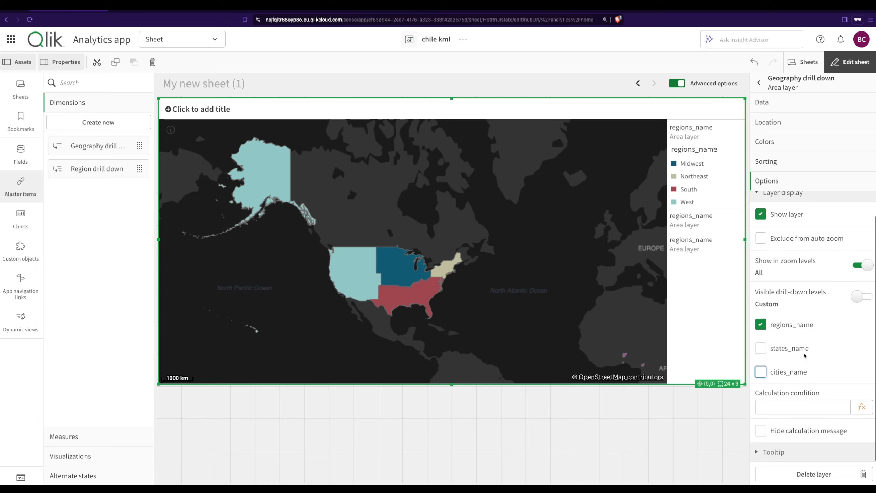
Step: Turn on labels for the first layer and use regions_name as the label field
scroll(803, 356, up, 6)
click(861, 316)
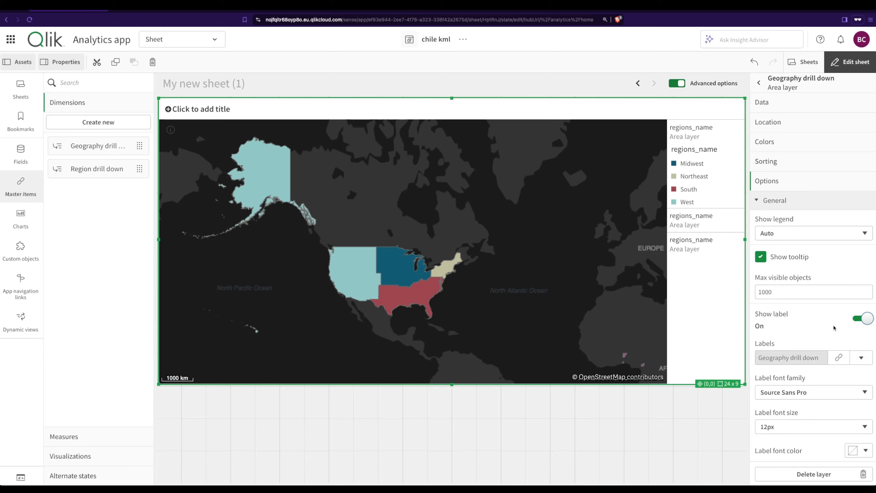
click(861, 358)
text(region)
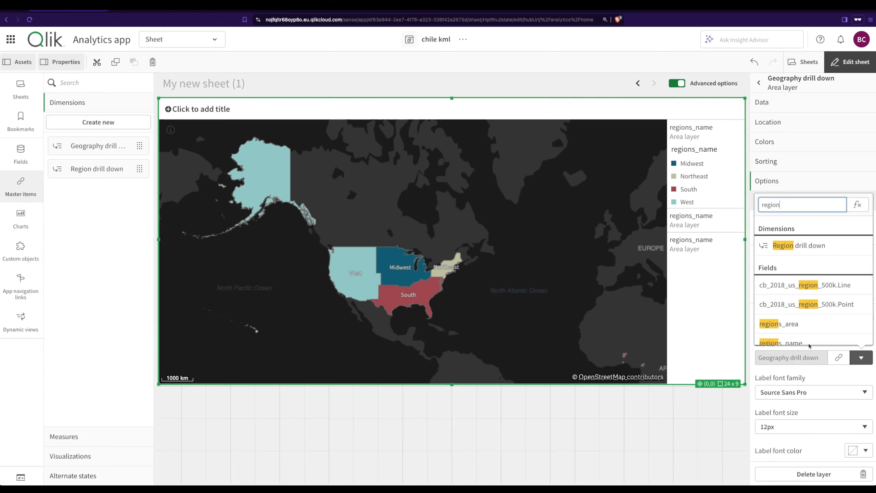
click(802, 340)
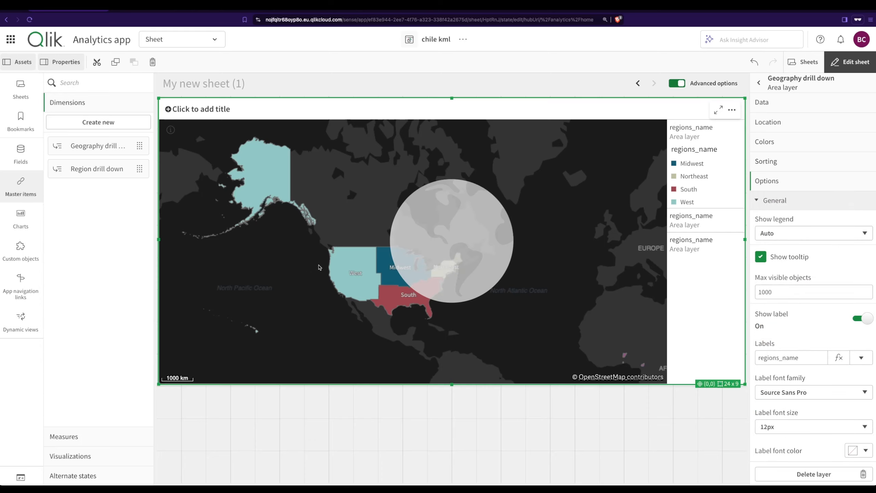
Step: Set the second area layer's location field to states_area
click(805, 84)
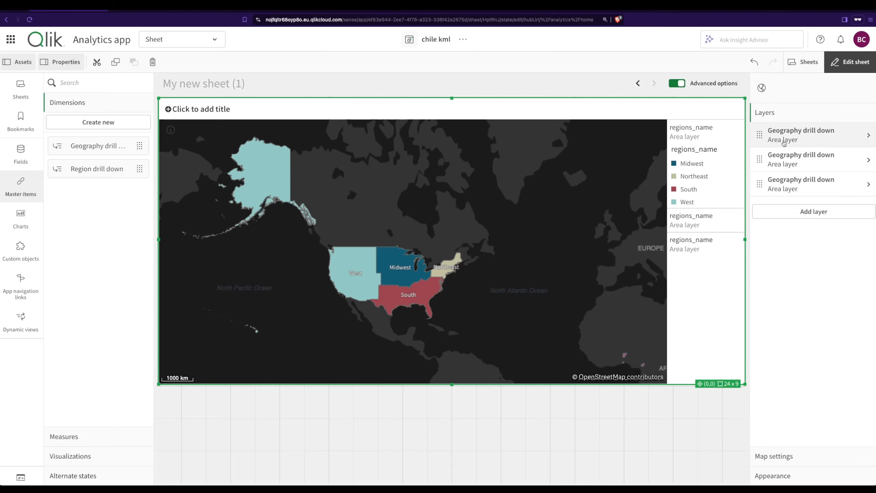
click(792, 163)
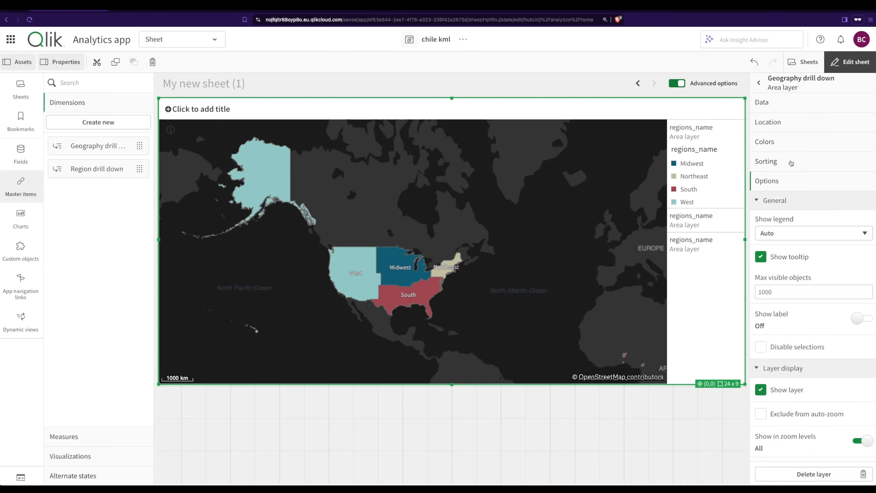
click(781, 125)
click(855, 156)
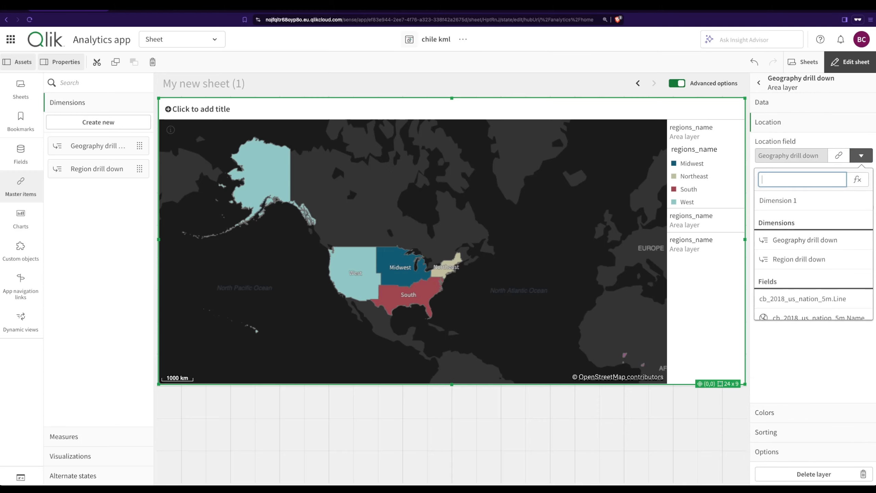
text(stat)
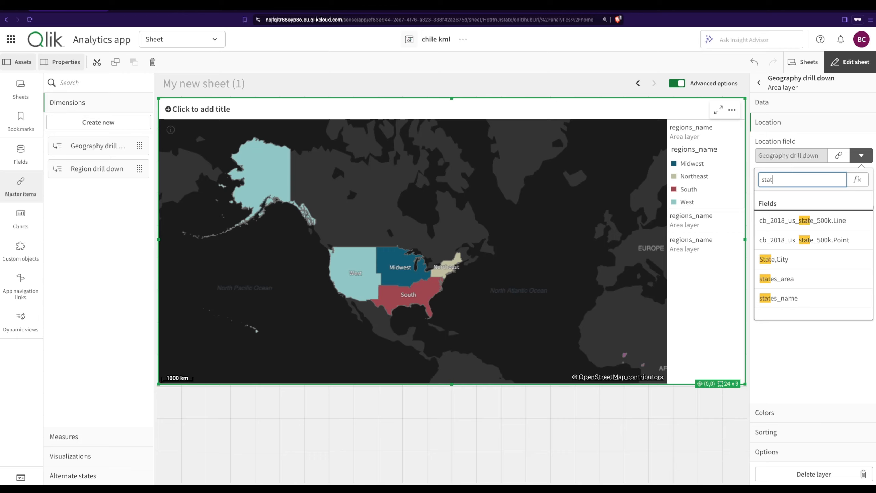
click(770, 285)
Step: Color the second area layer by the states_name dimension
click(764, 411)
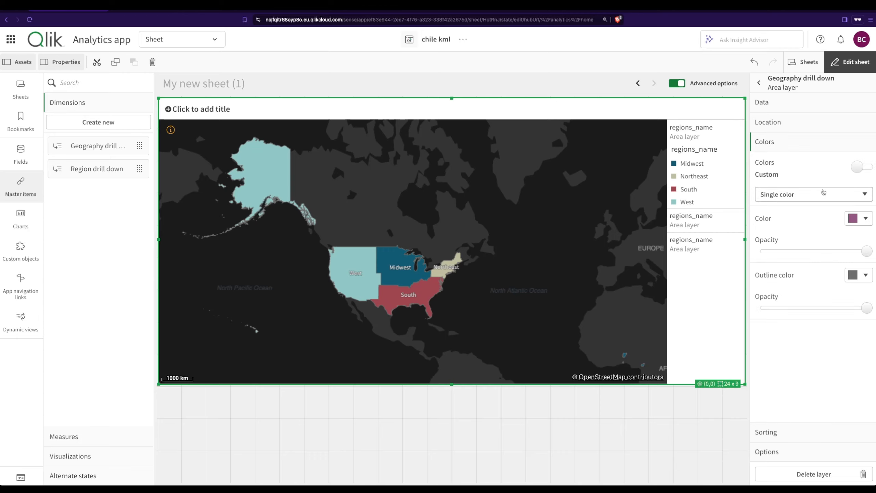
click(811, 194)
click(810, 209)
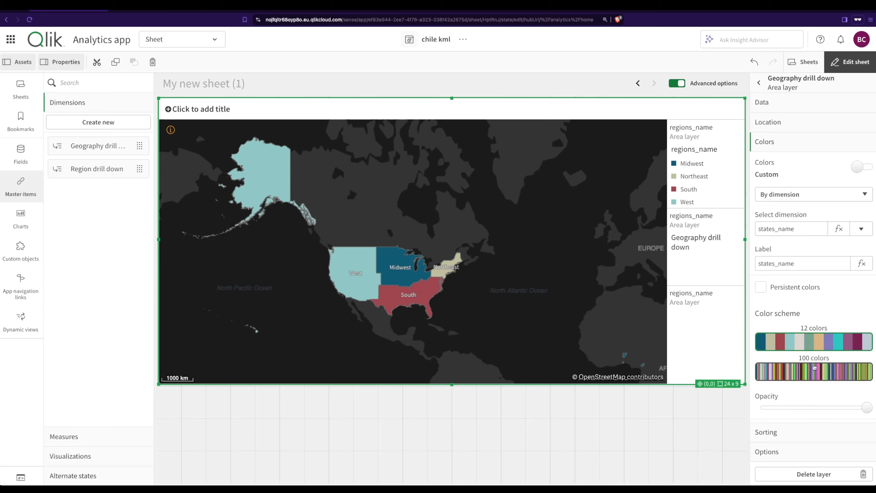
Step: Switch the second layer's visible drill-down levels to custom and keep only states_name enabled
click(788, 446)
scroll(803, 405, down, 5)
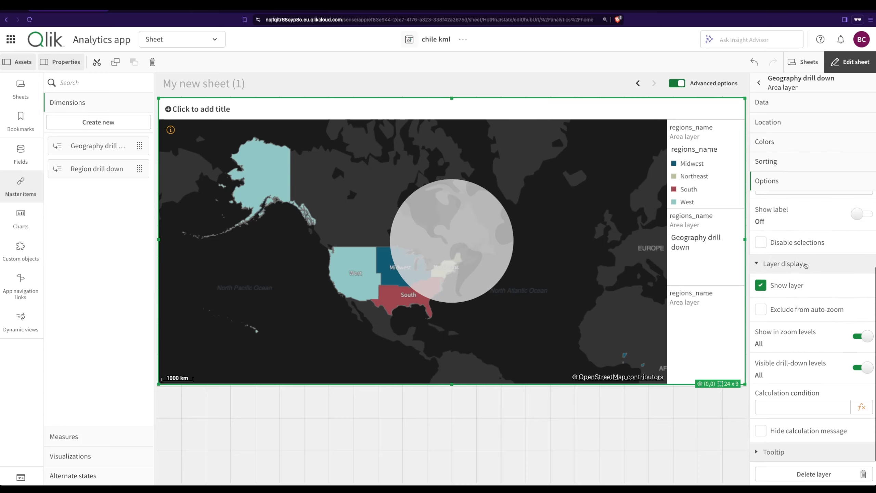
click(866, 367)
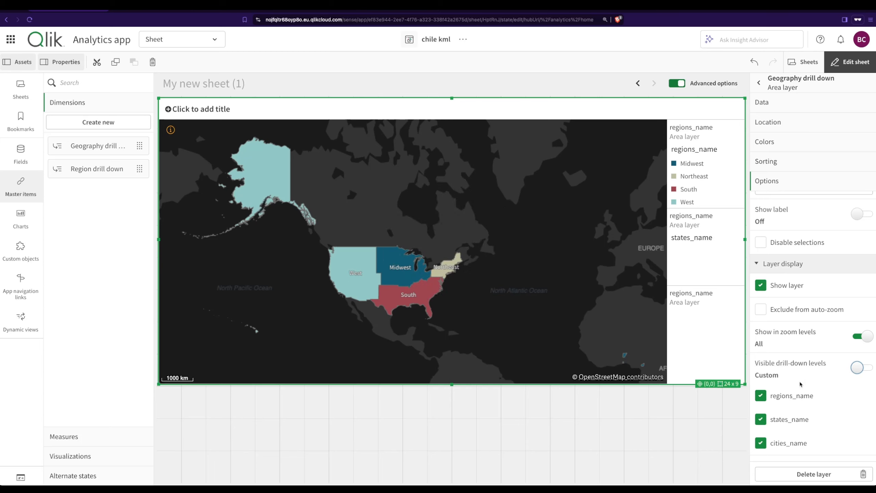
click(792, 397)
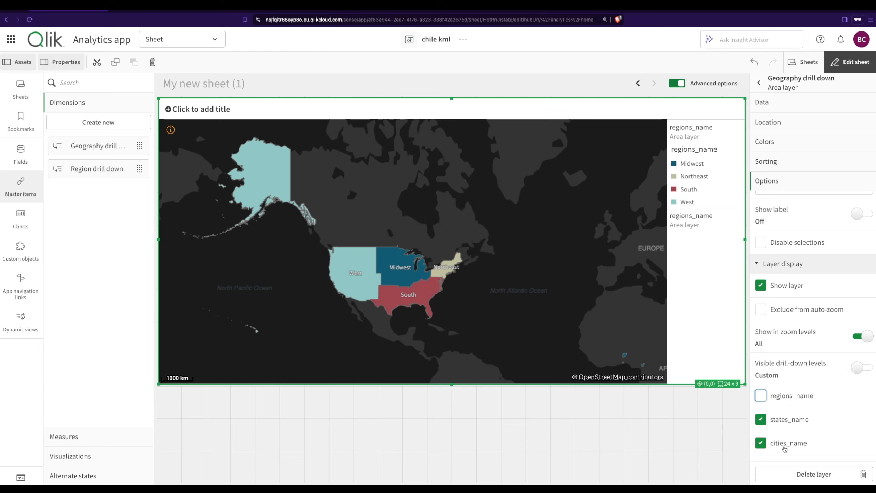
click(784, 449)
Step: Turn on labels for the second layer and use states_name as the label field
scroll(781, 423, up, 1)
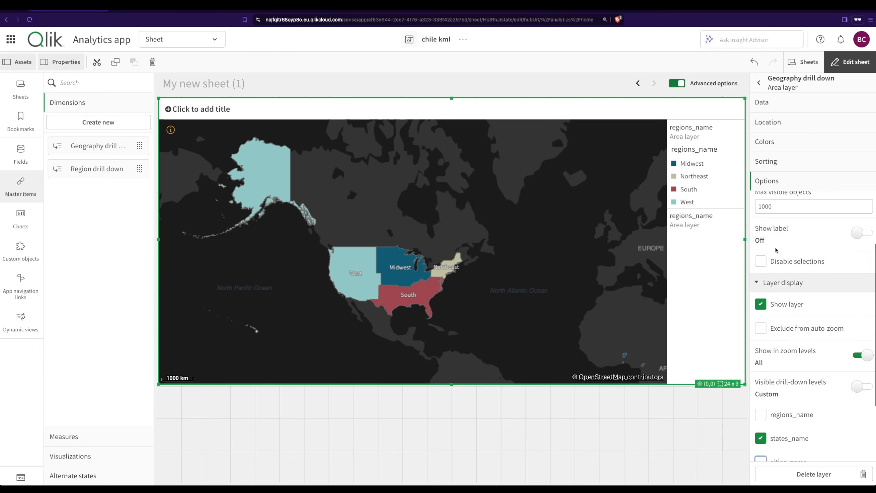
click(860, 233)
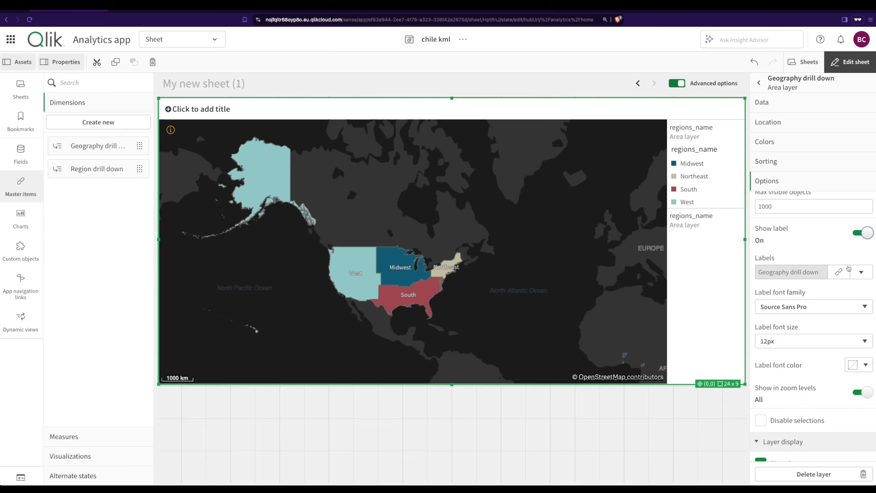
click(859, 272)
click(776, 413)
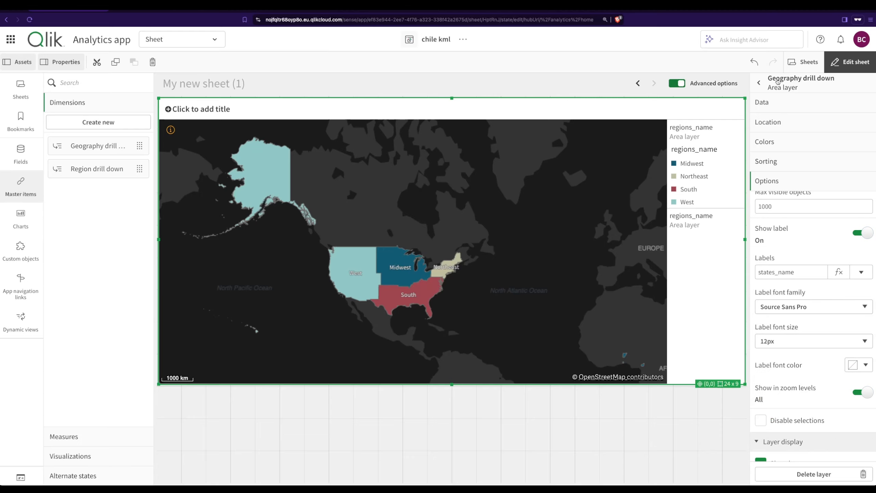
Step: Set the third area layer's location field to cities_area
click(760, 85)
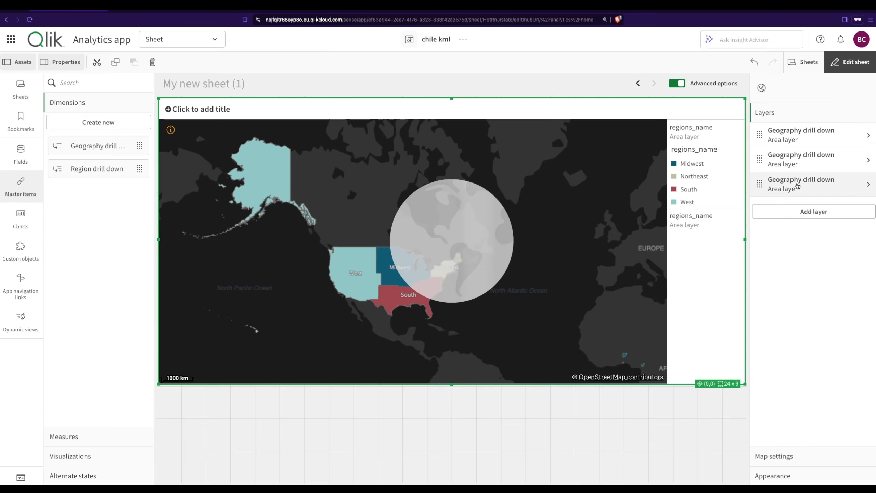
click(797, 186)
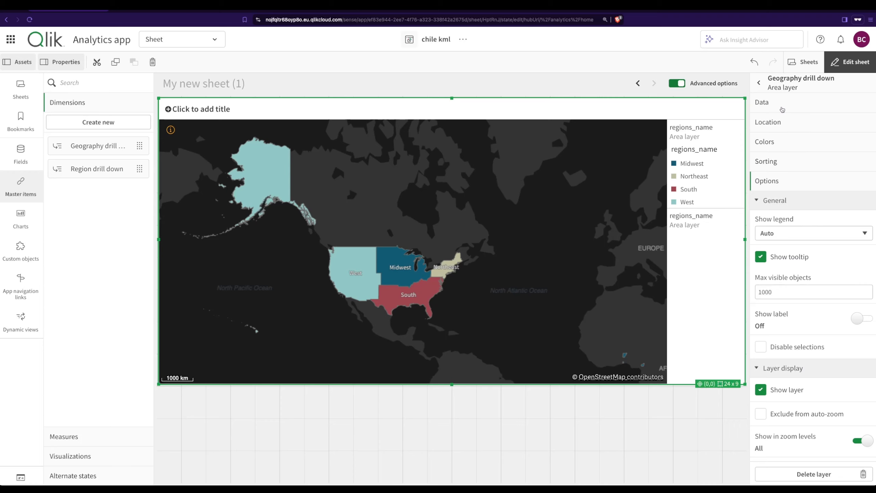
click(782, 110)
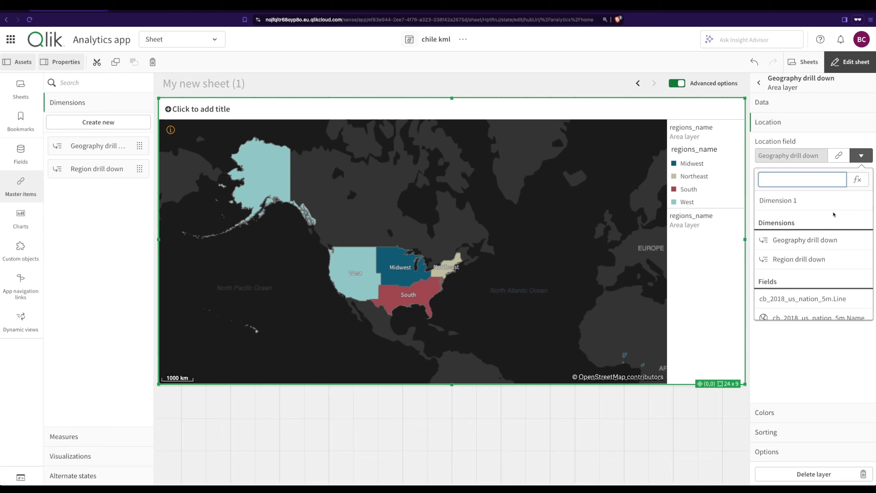
text(reg)
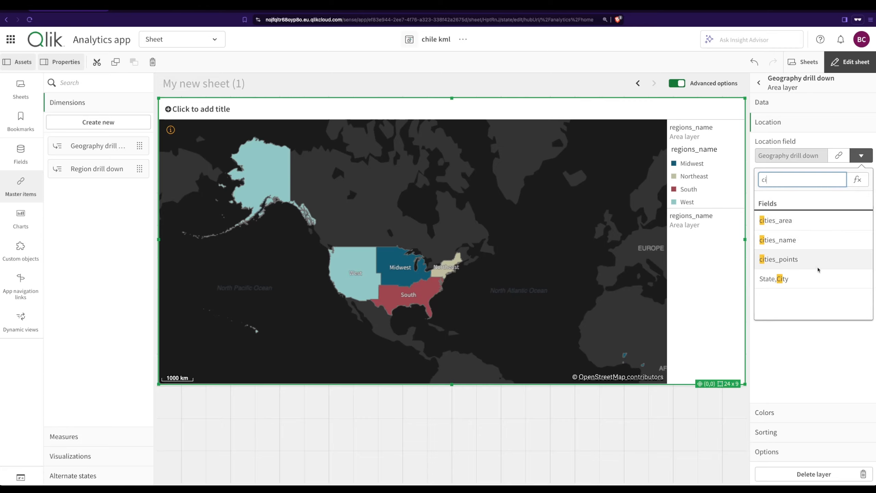
click(801, 221)
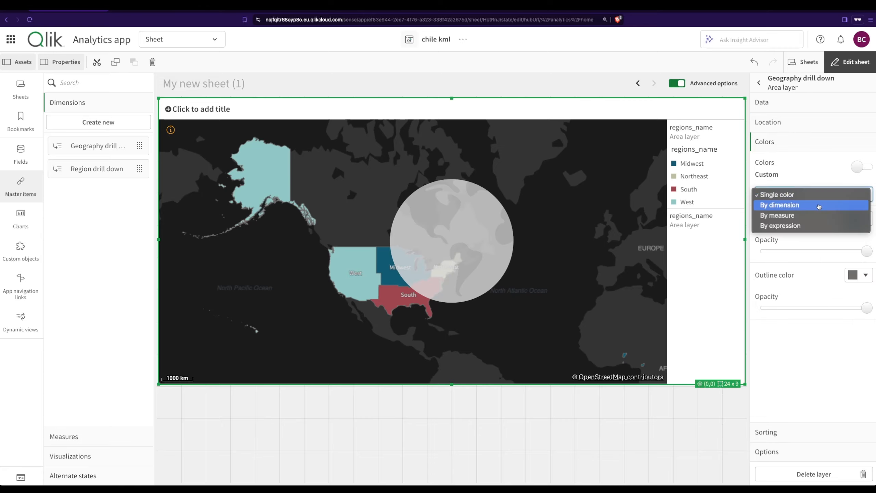
Step: Color the third area layer by the cities_name dimension
click(779, 194)
click(835, 215)
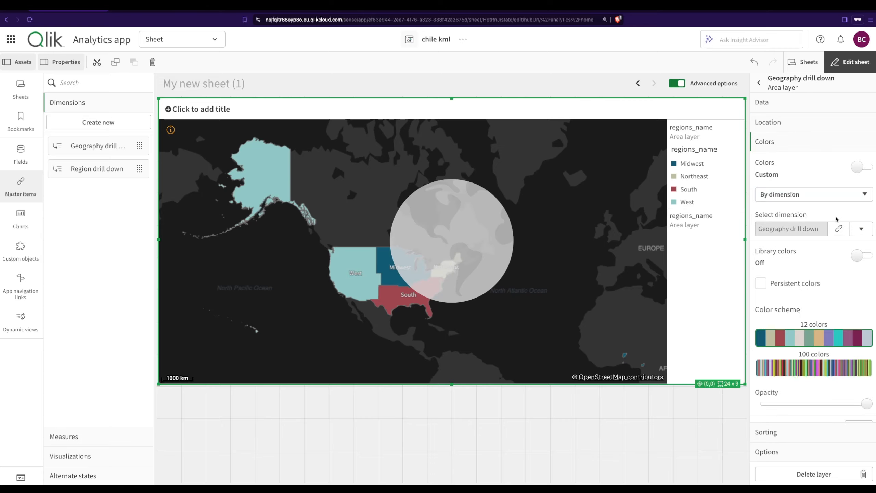
click(861, 229)
click(804, 323)
Step: Switch the third layer's visible drill-down levels to custom and keep only cities_name enabled
click(793, 452)
scroll(842, 366, down, 5)
click(855, 368)
scroll(849, 371, down, 2)
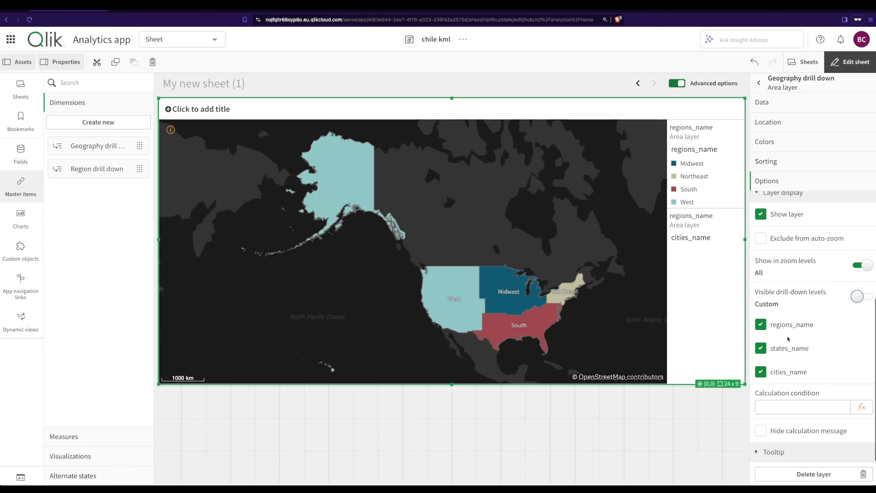
click(768, 325)
click(778, 350)
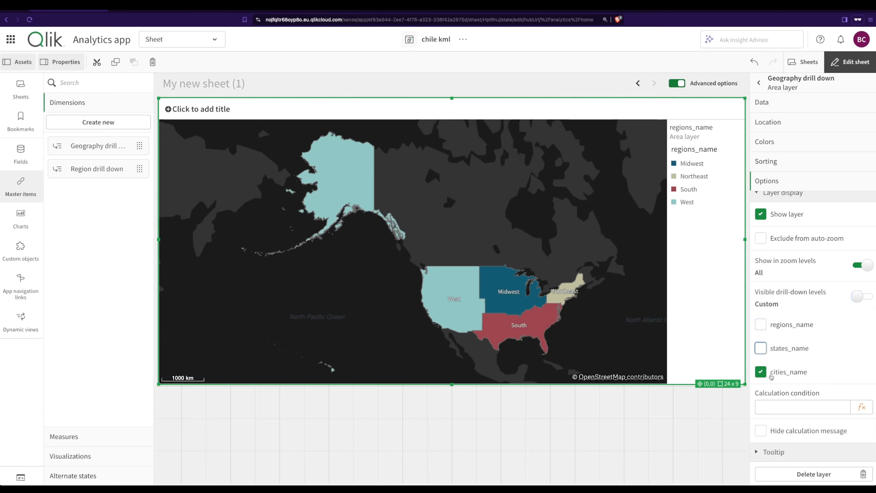
Step: Turn on labels for the third layer and use cities_name as the label field
scroll(841, 311, up, 2)
click(861, 200)
click(861, 240)
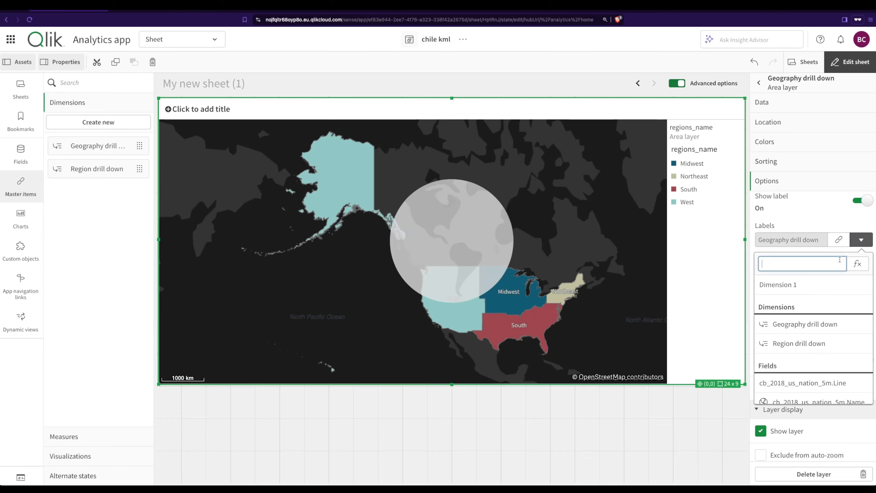
text(ci)
click(815, 325)
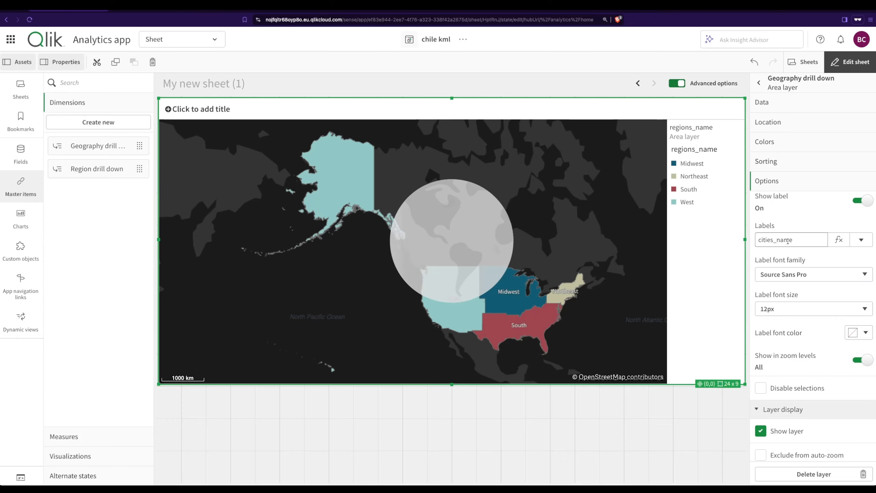
Step: Leave sheet editing and drill down into the West region on the map
click(847, 62)
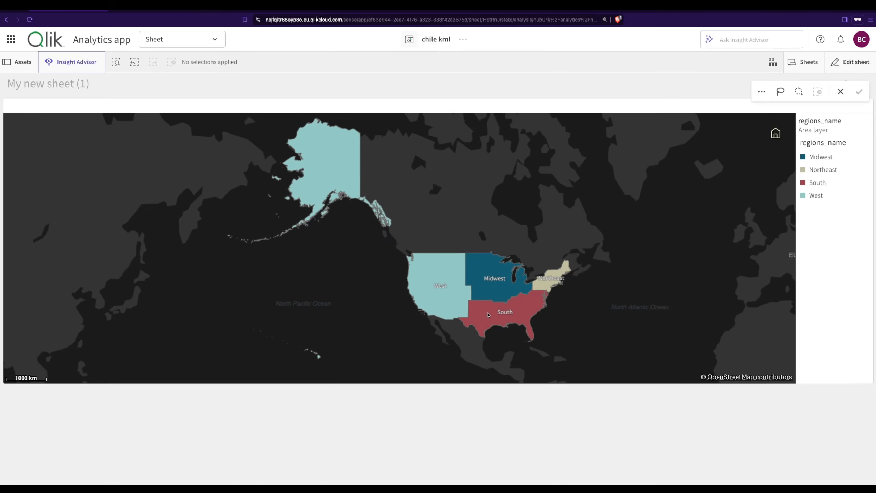
click(435, 295)
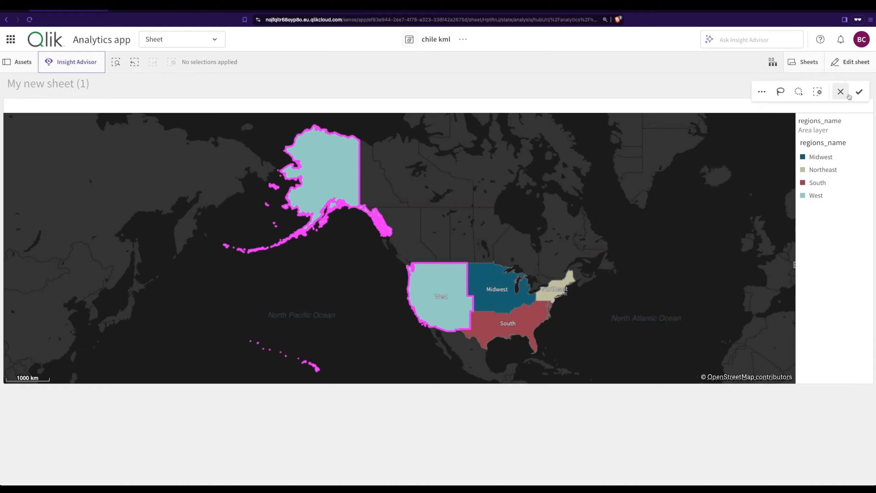
click(859, 91)
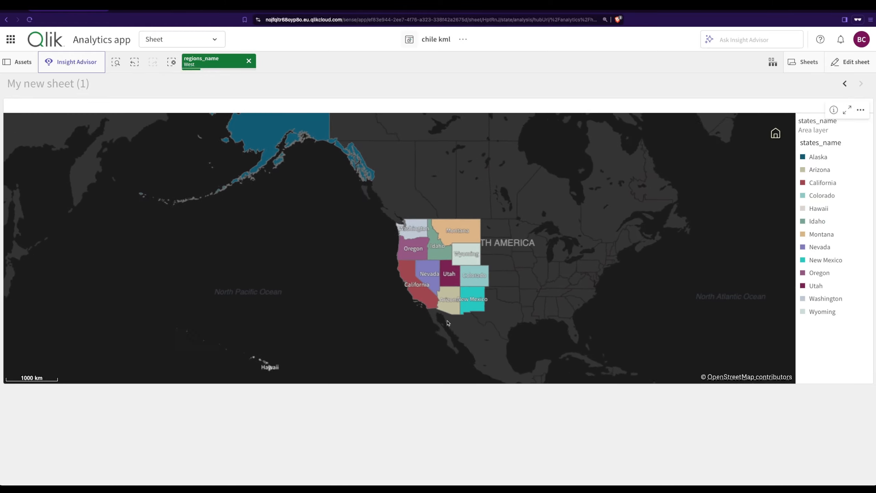
Step: Drill down from the West region's states into California
scroll(448, 322, up, 2)
click(425, 287)
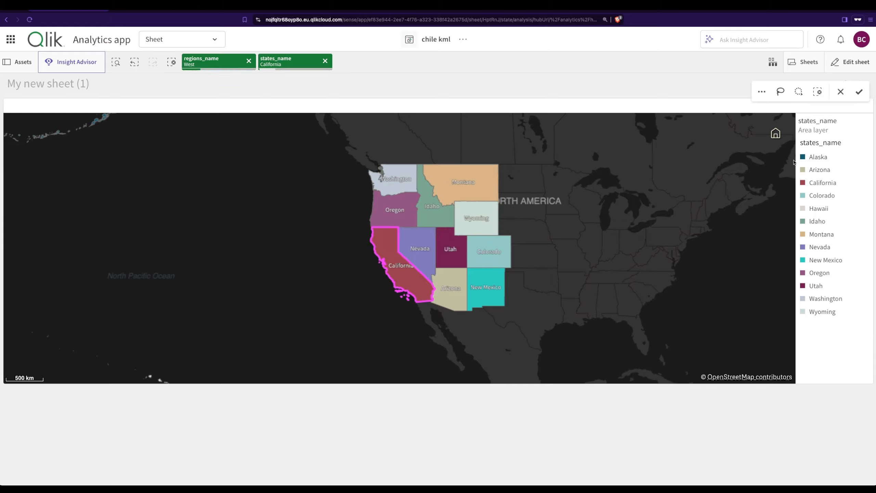
click(859, 92)
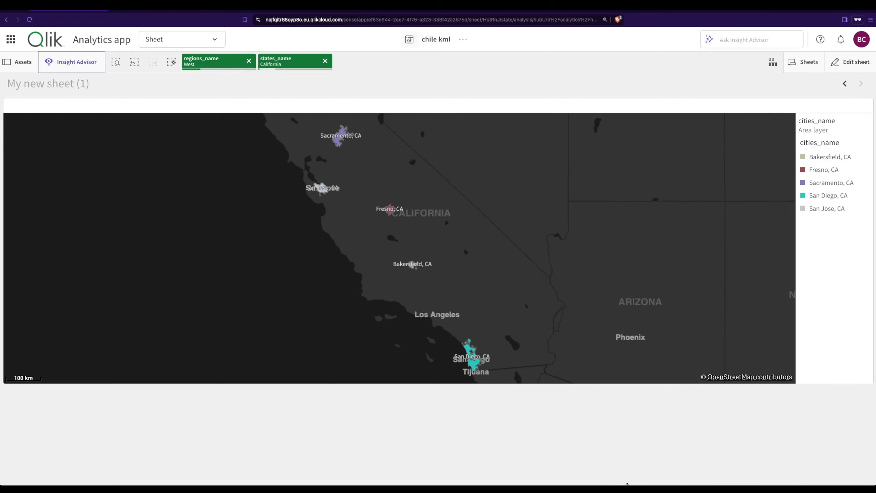
Step: Inspect the city areas and labels within California, including the details for Fresno
scroll(459, 260, down, 2)
scroll(451, 254, down, 1)
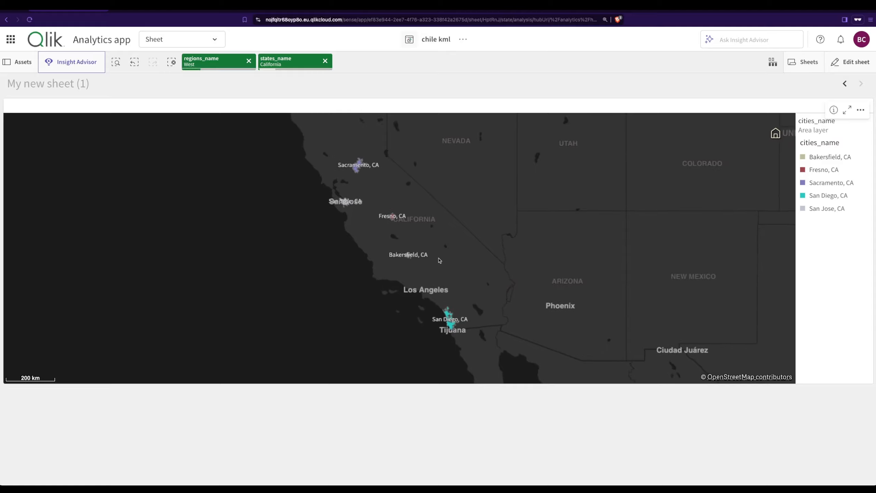
scroll(439, 260, up, 2)
mouse_move(312, 217)
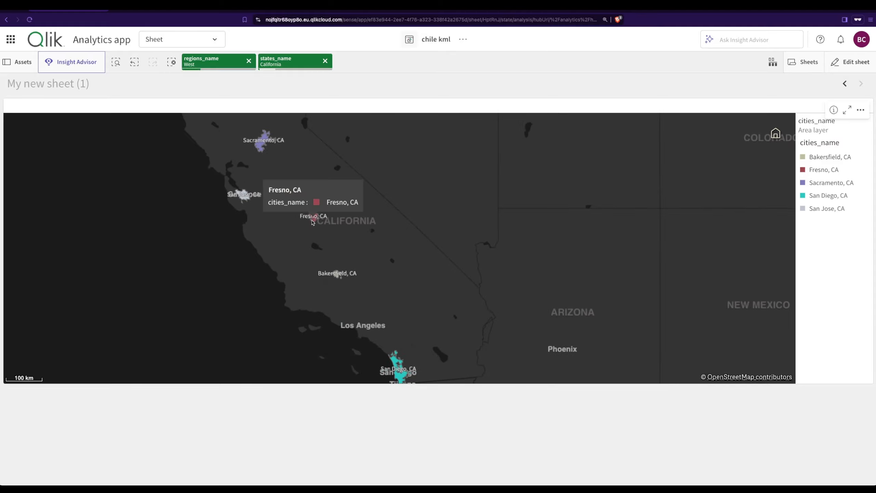
scroll(312, 222, up, 4)
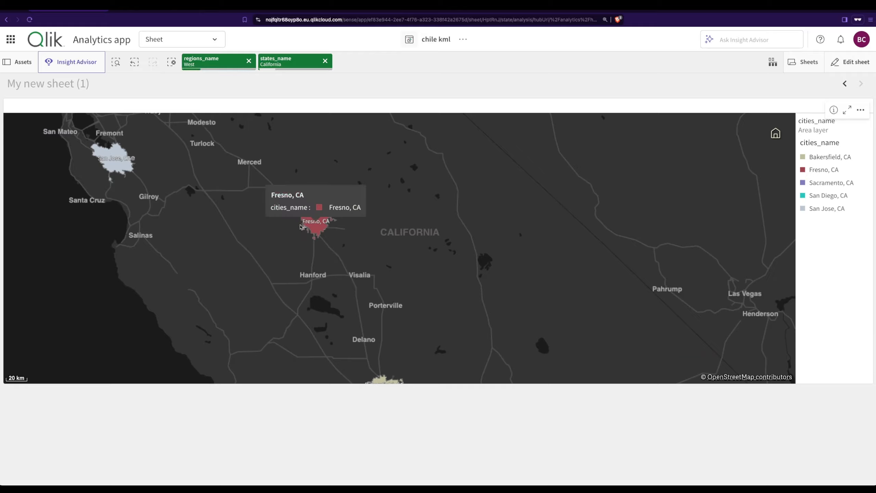
scroll(312, 229, down, 4)
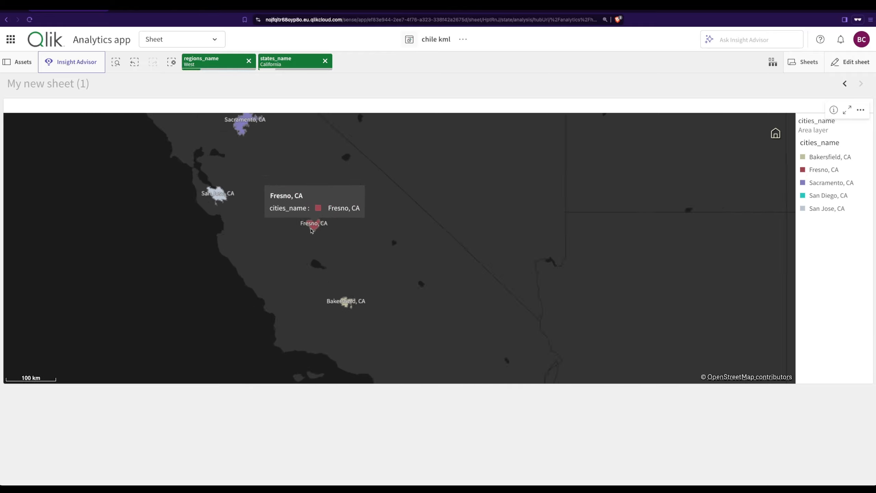
scroll(311, 229, down, 4)
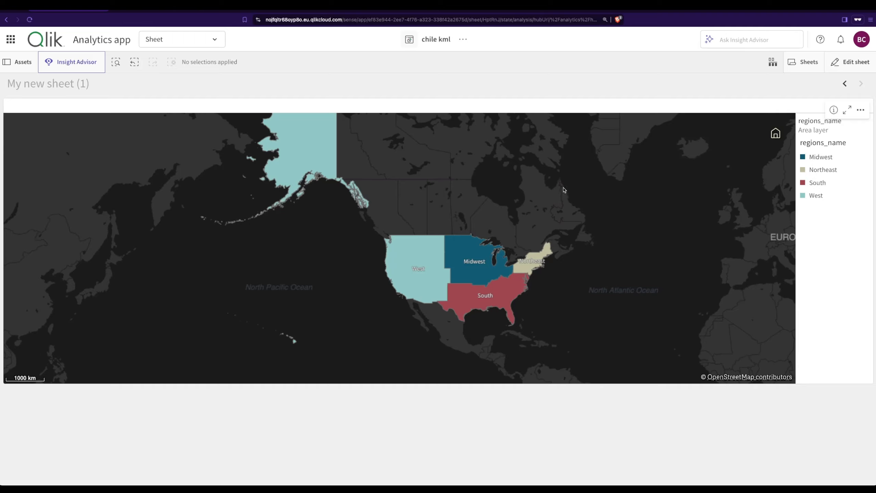
drag(564, 189, 553, 188)
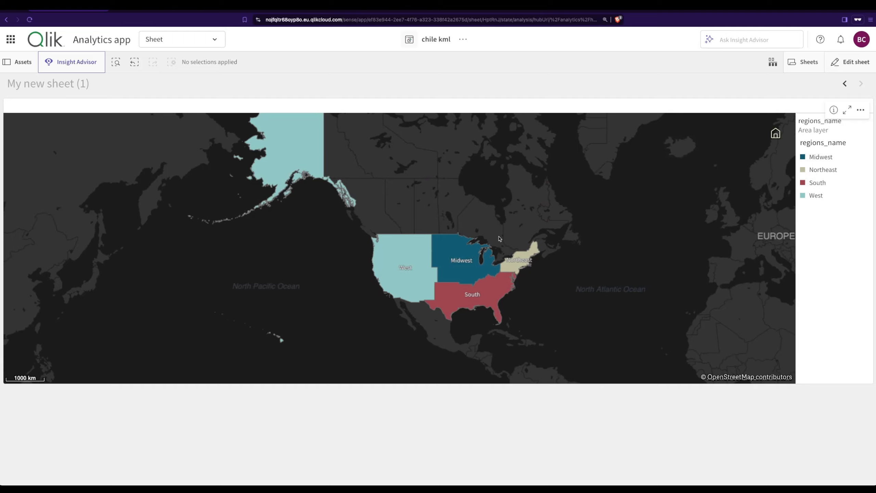
scroll(499, 239, up, 3)
drag(499, 239, 503, 187)
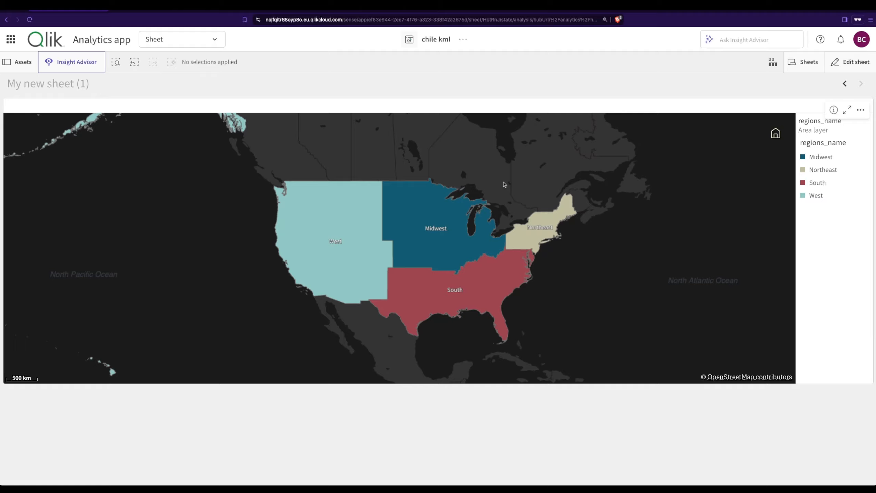
scroll(504, 185, down, 3)
drag(555, 169, 546, 191)
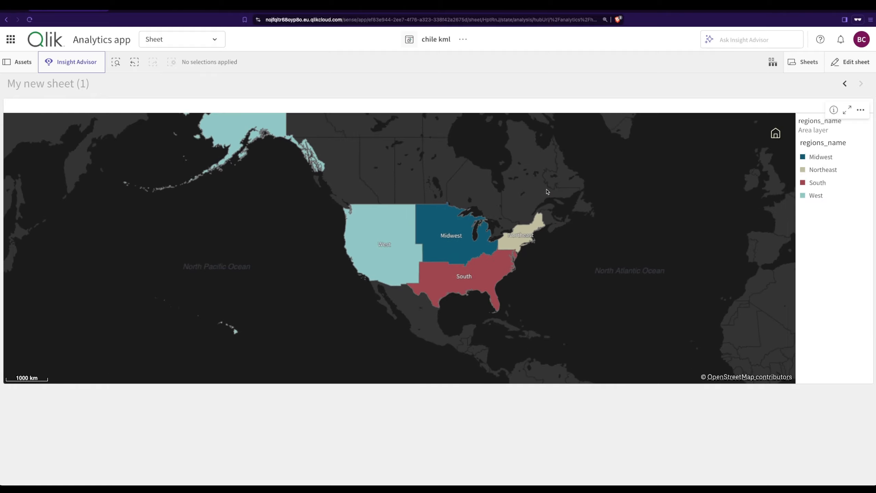